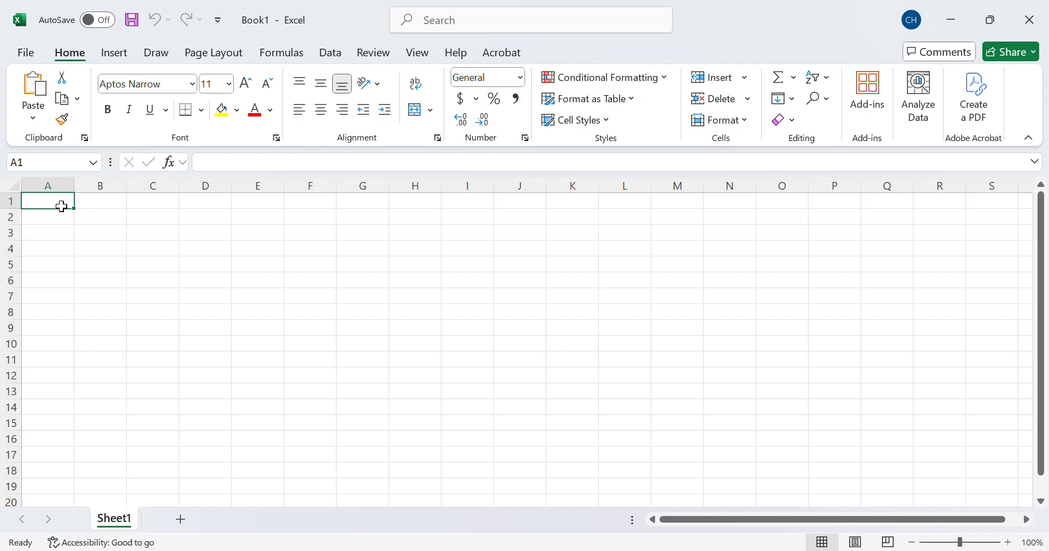
Step: Enter the column headers Tree_Id, DBH, Height, Basal Area and Volume across cells A1 to E1
{"action": "type", "text": "Tre"}
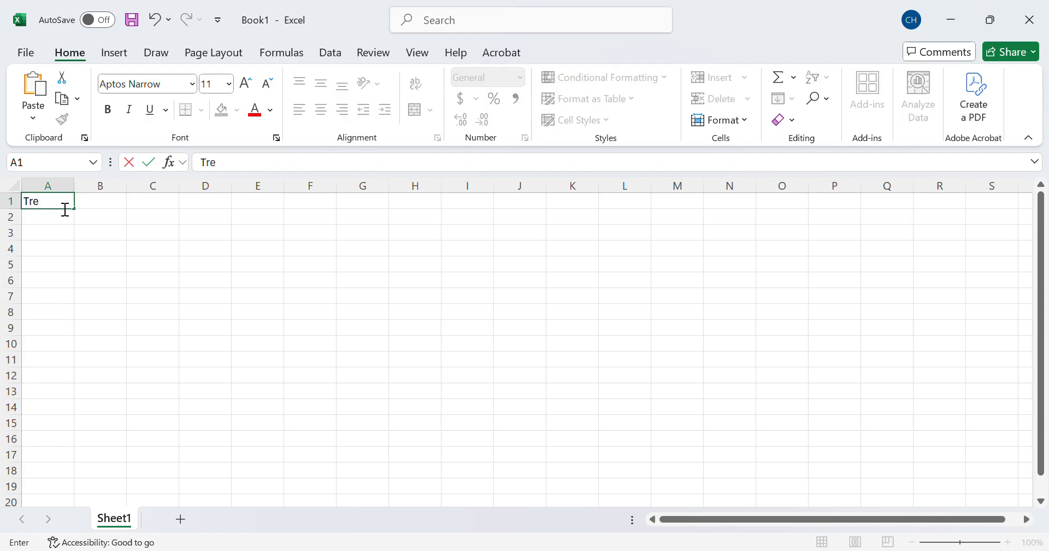
{"action": "type", "text": "e_Id"}
{"action": "key", "text": "Tab"}
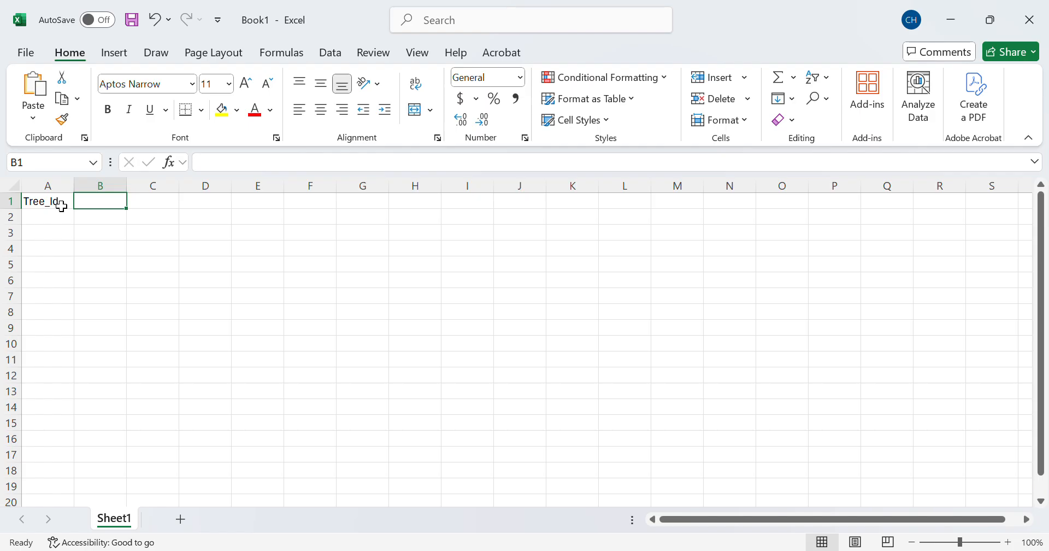
{"action": "type", "text": "DBH"}
{"action": "key", "text": "Tab"}
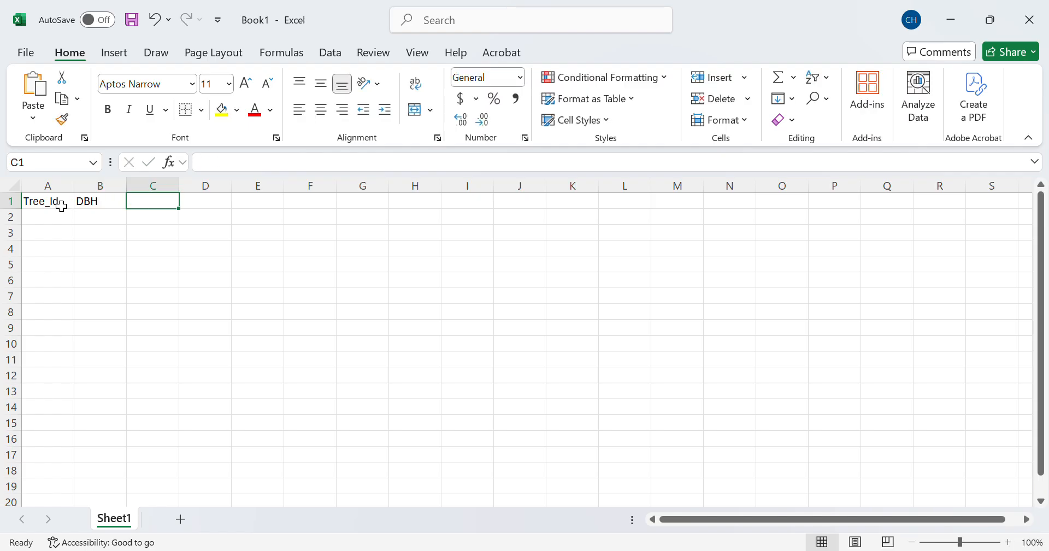
{"action": "type", "text": "Height"}
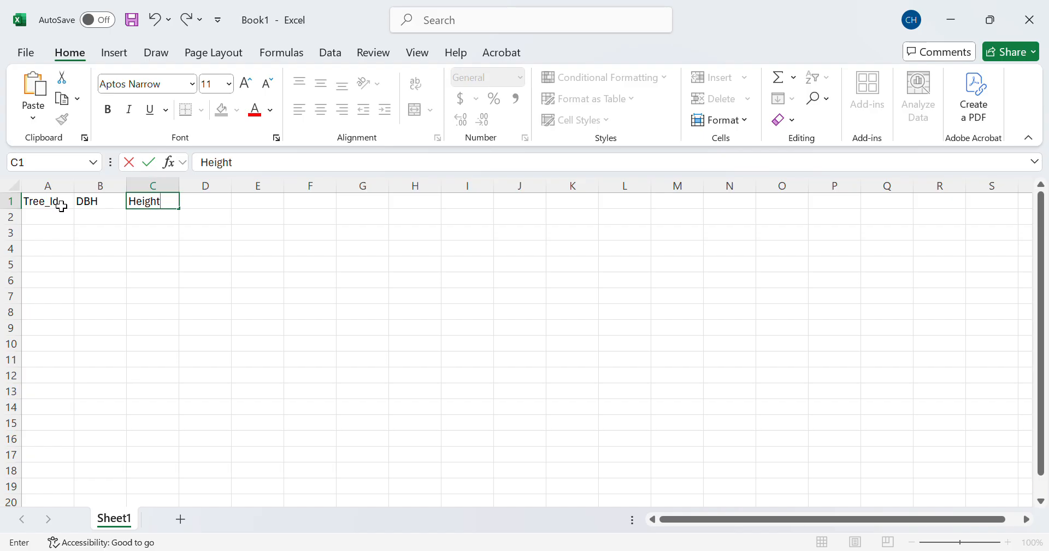
{"action": "key", "text": "Tab"}
{"action": "type", "text": "Ba"}
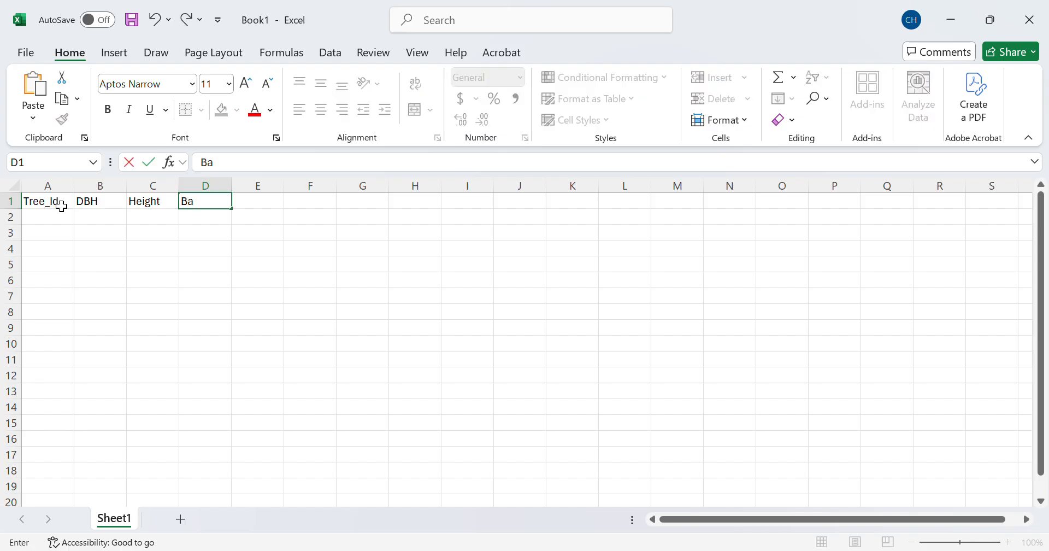
{"action": "type", "text": "sal Area"}
{"action": "key", "text": "Tab"}
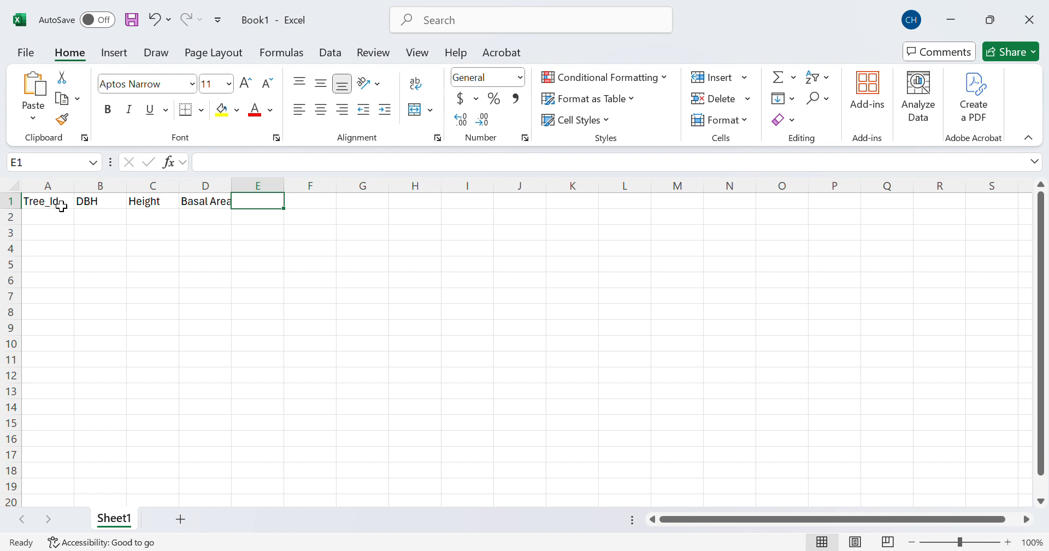
{"action": "type", "text": "Volu"}
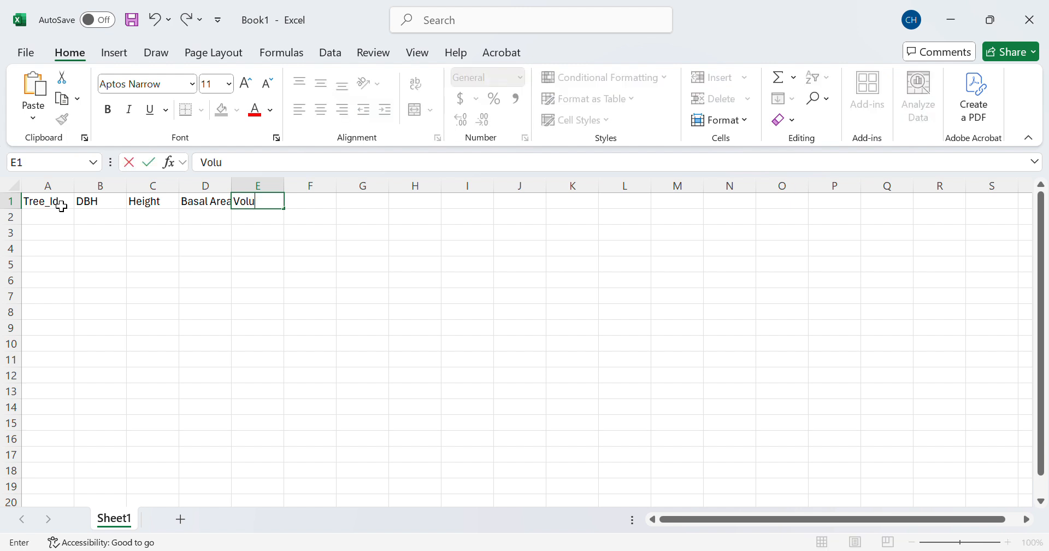
{"action": "type", "text": "me"}
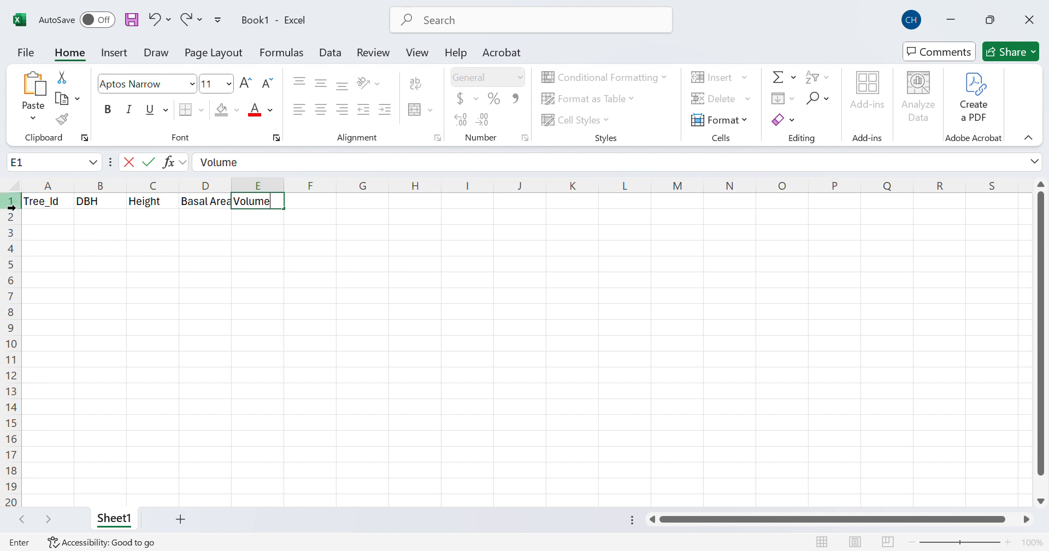
Step: Number the trees 1 through 10 down column A, in cells A2:A11
{"action": "left_click", "coordinate": [55, 221]}
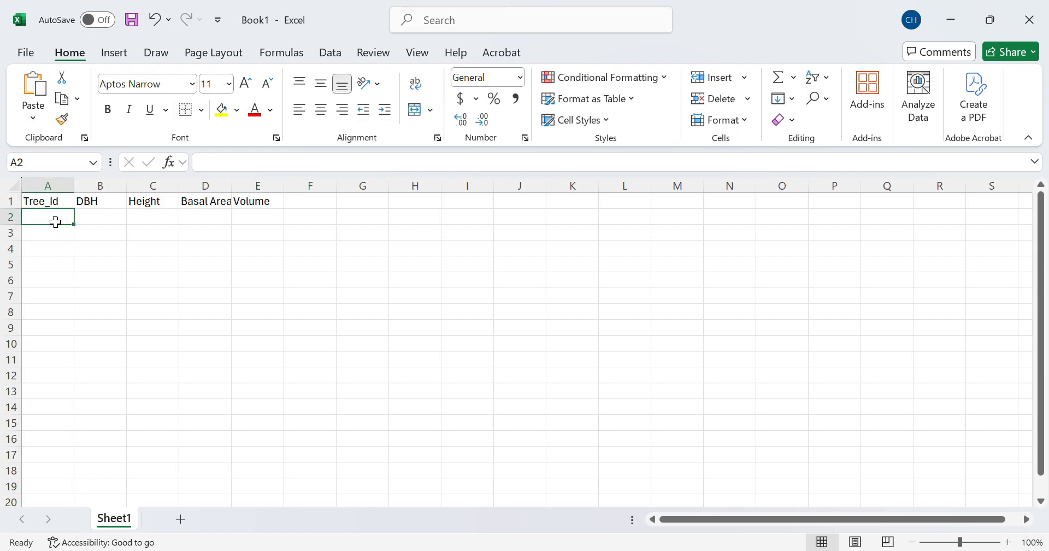
{"action": "type", "text": "1"}
{"action": "key", "text": "Return"}
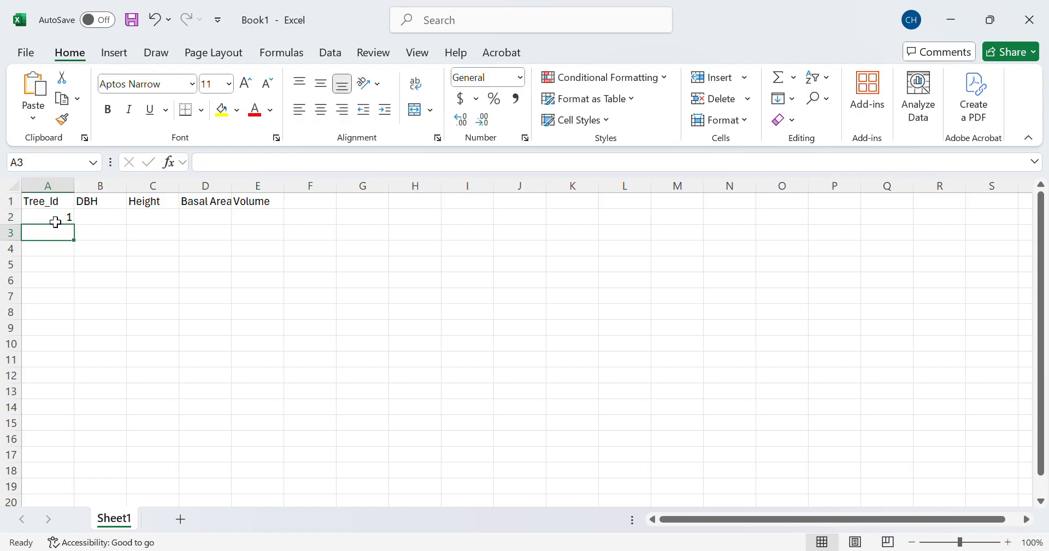
{"action": "type", "text": "2"}
{"action": "key", "text": "Return"}
{"action": "type", "text": "3 4"}
{"action": "key", "text": "Return"}
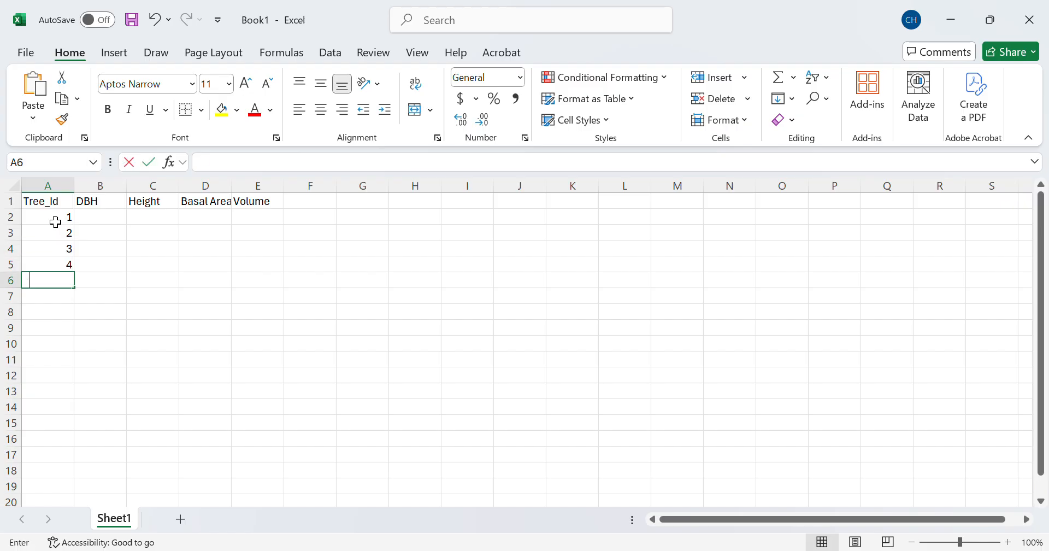
{"action": "type", "text": "5"}
{"action": "key", "text": "Return"}
{"action": "type", "text": "6"}
{"action": "key", "text": "Return"}
{"action": "type", "text": "7"}
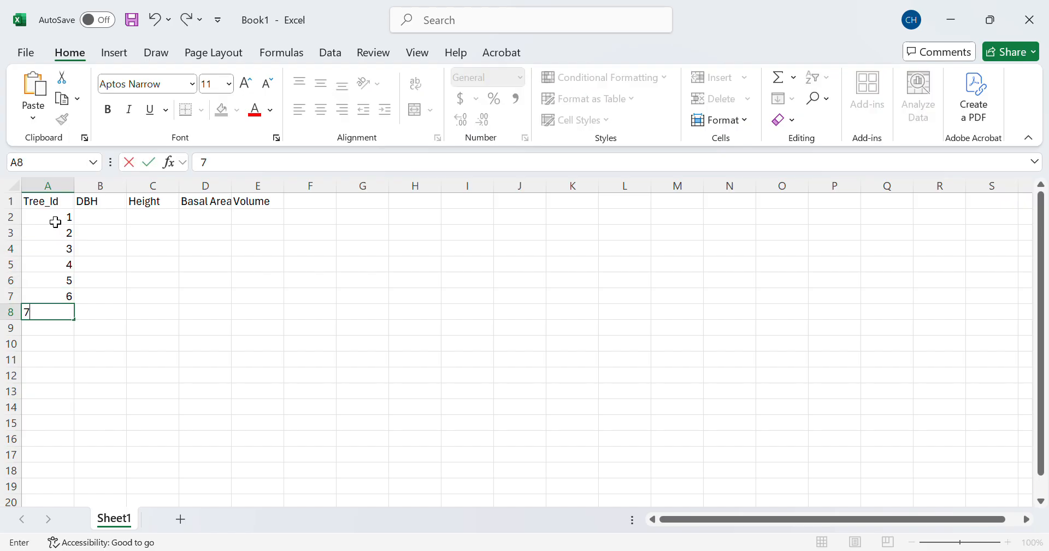
{"action": "key", "text": "Return"}
{"action": "type", "text": "8"}
{"action": "key", "text": "Return"}
{"action": "type", "text": "9"}
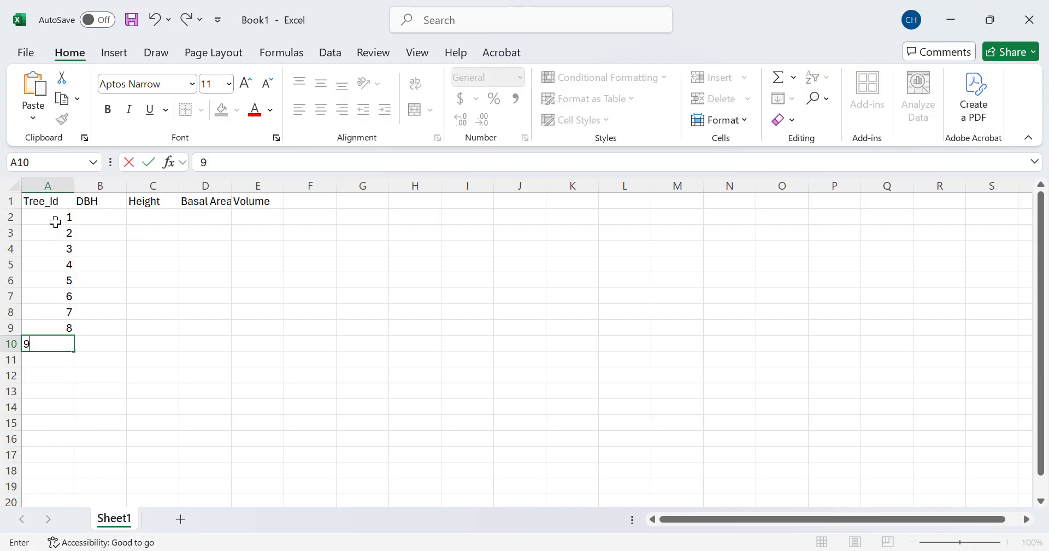
{"action": "key", "text": "Return"}
{"action": "type", "text": "10"}
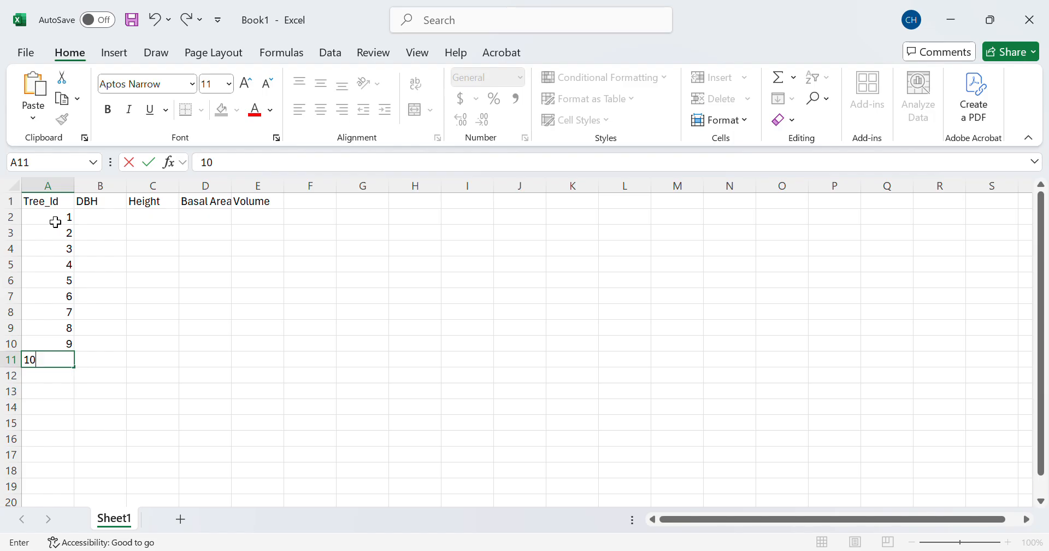
{"action": "left_click", "coordinate": [108, 224]}
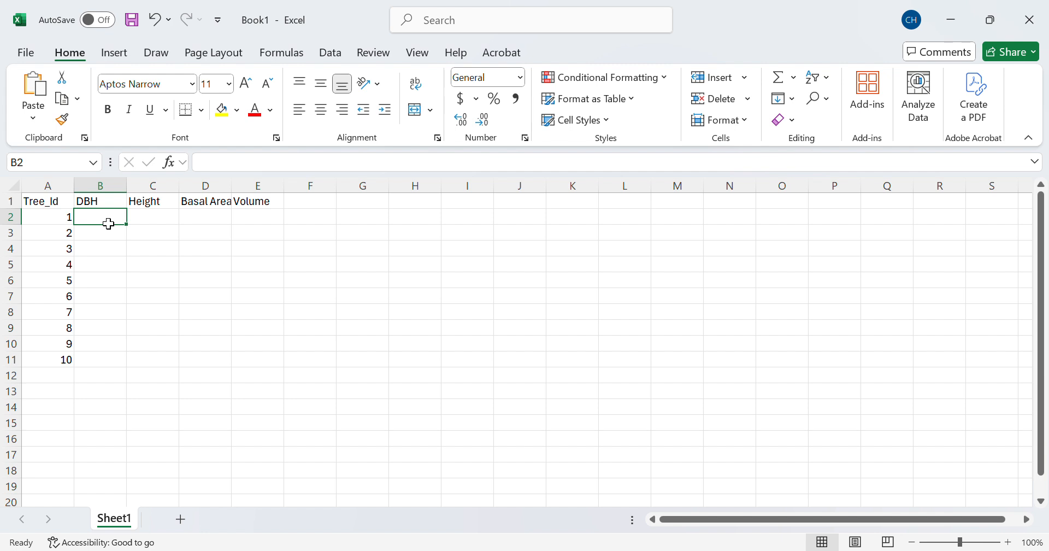
Step: Enter DBH values 50, 40, 45, 55, 52, 42, 48, 47, 46, 44 in B2:B11
{"action": "type", "text": "50"}
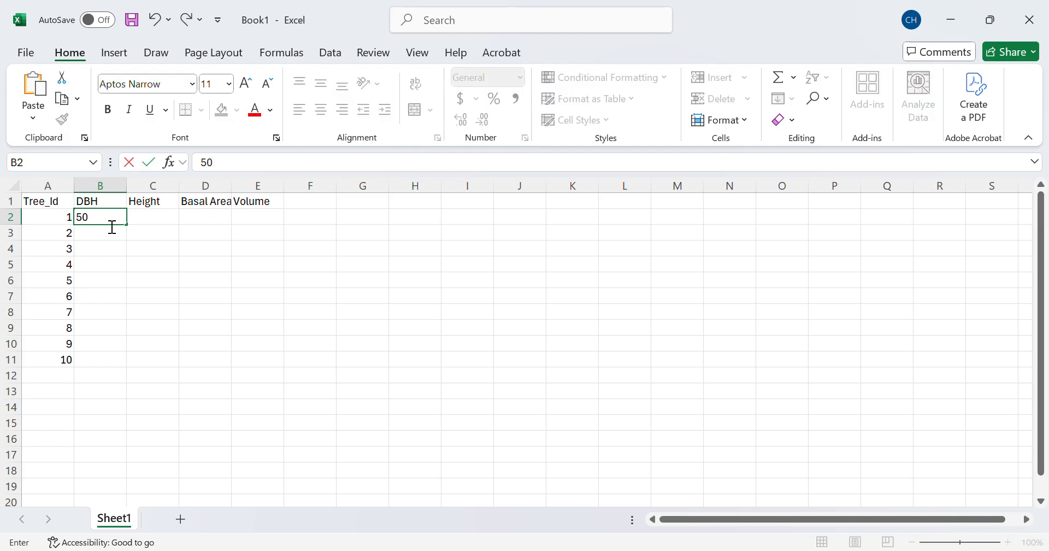
{"action": "left_click", "coordinate": [112, 218]}
{"action": "key", "text": "Return"}
{"action": "type", "text": "40"}
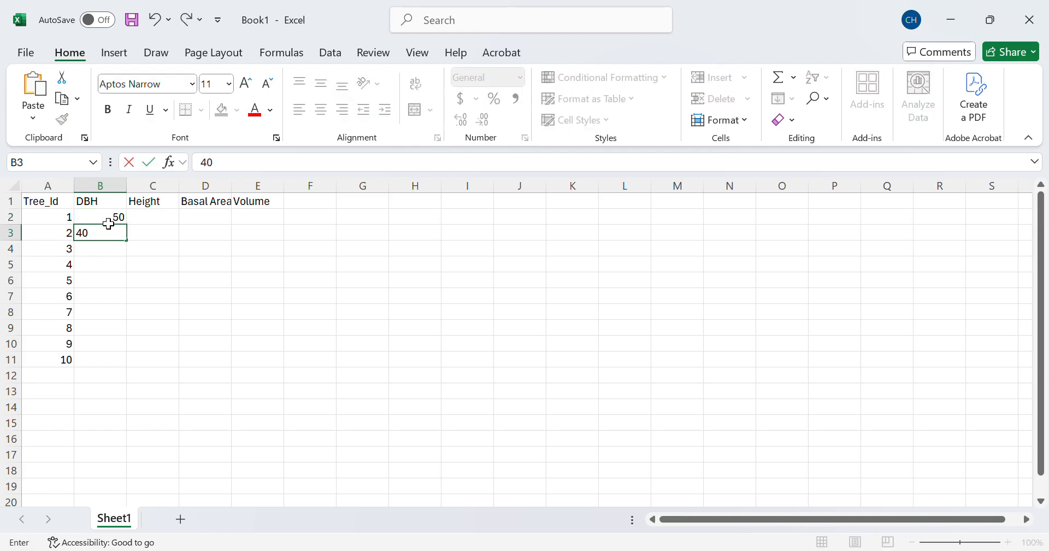
{"action": "key", "text": "Return"}
{"action": "type", "text": "45"}
{"action": "key", "text": "Return"}
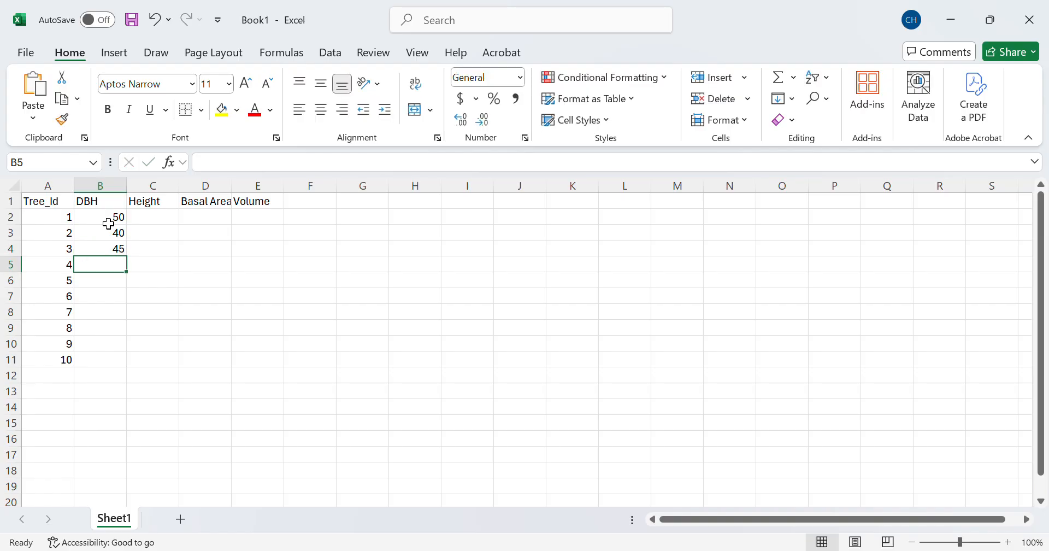
{"action": "type", "text": "55"}
{"action": "key", "text": "Return"}
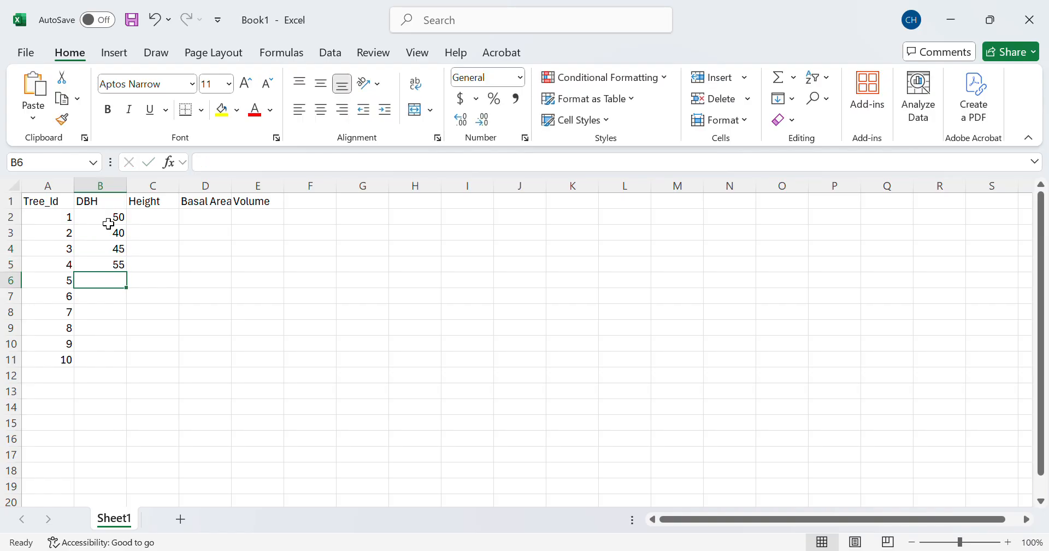
{"action": "type", "text": "52"}
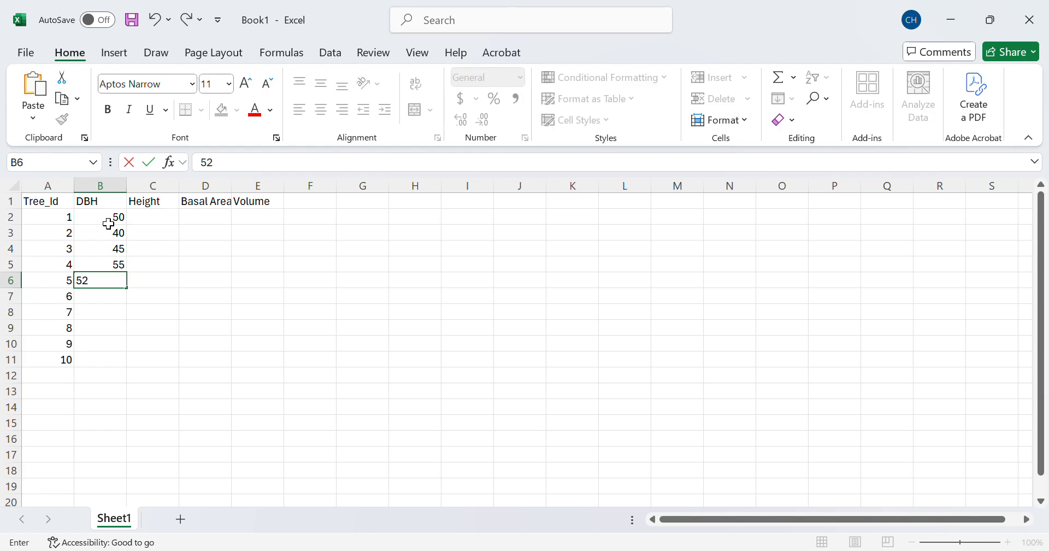
{"action": "key", "text": "Return"}
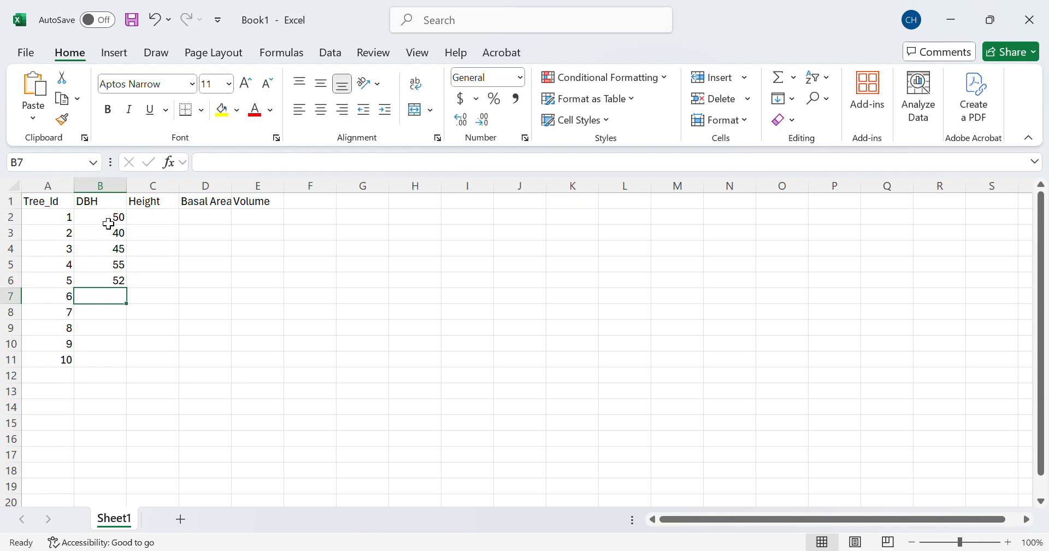
{"action": "type", "text": "42"}
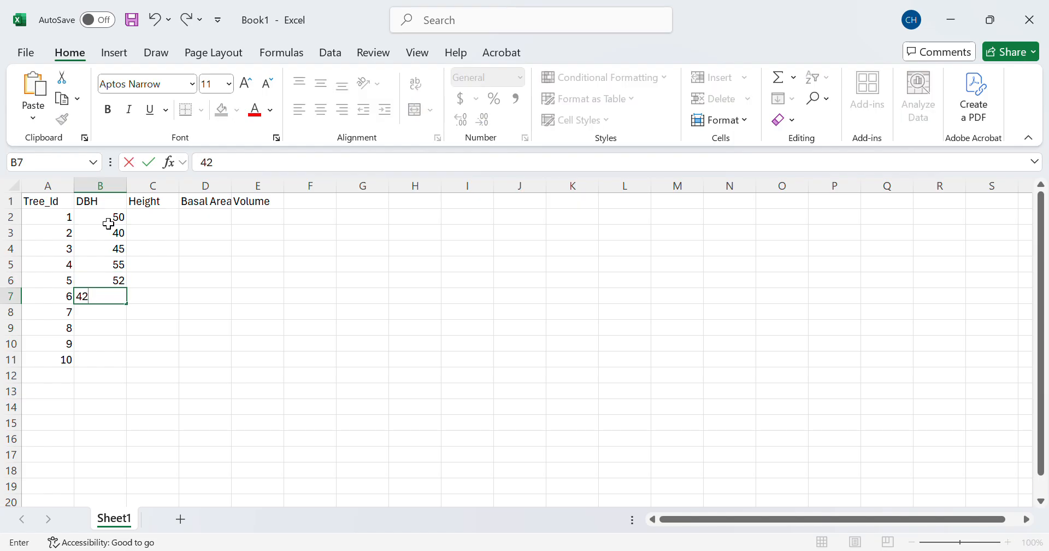
{"action": "key", "text": "Return"}
{"action": "type", "text": "48"}
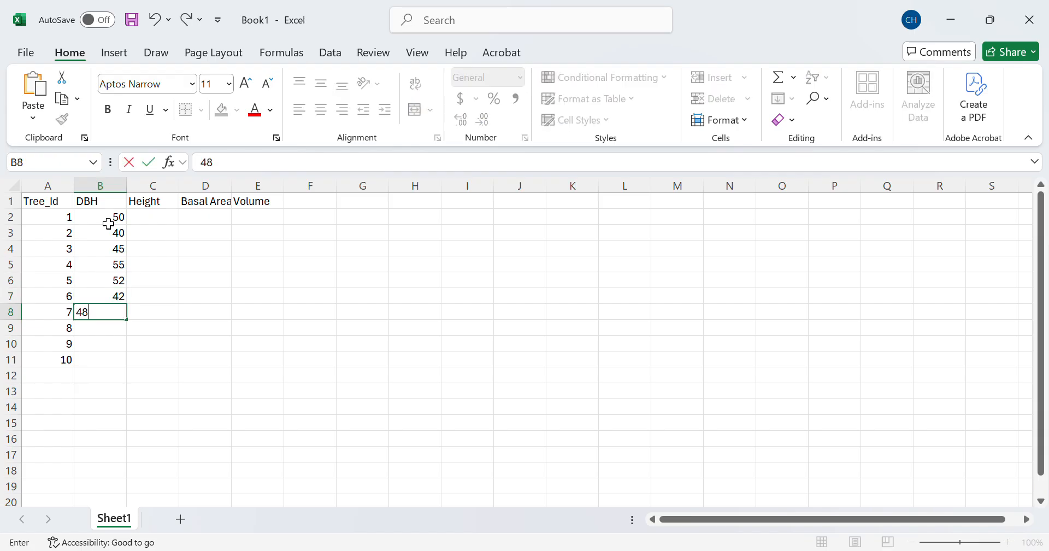
{"action": "key", "text": "Return"}
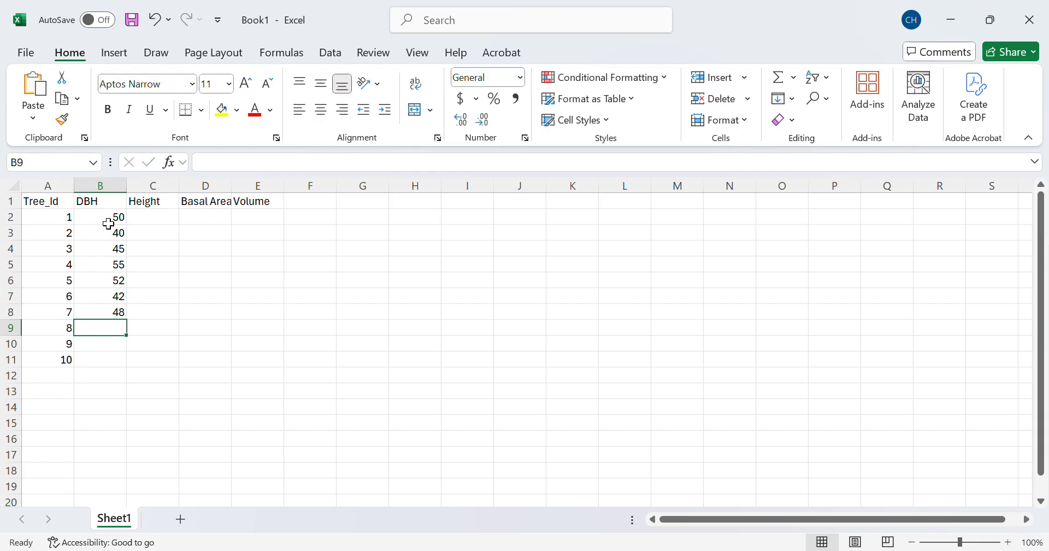
{"action": "type", "text": "47"}
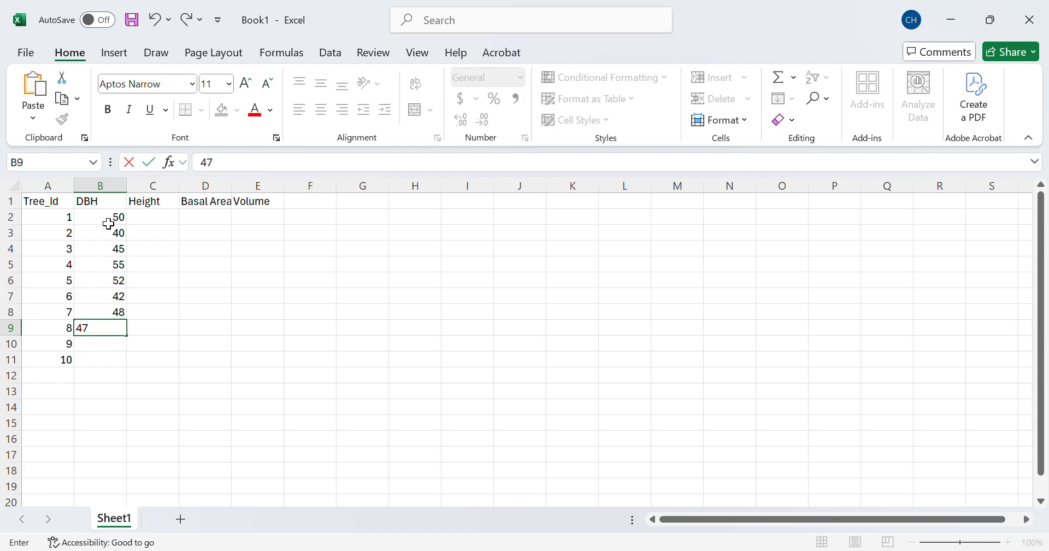
{"action": "key", "text": "Return"}
{"action": "type", "text": "46"}
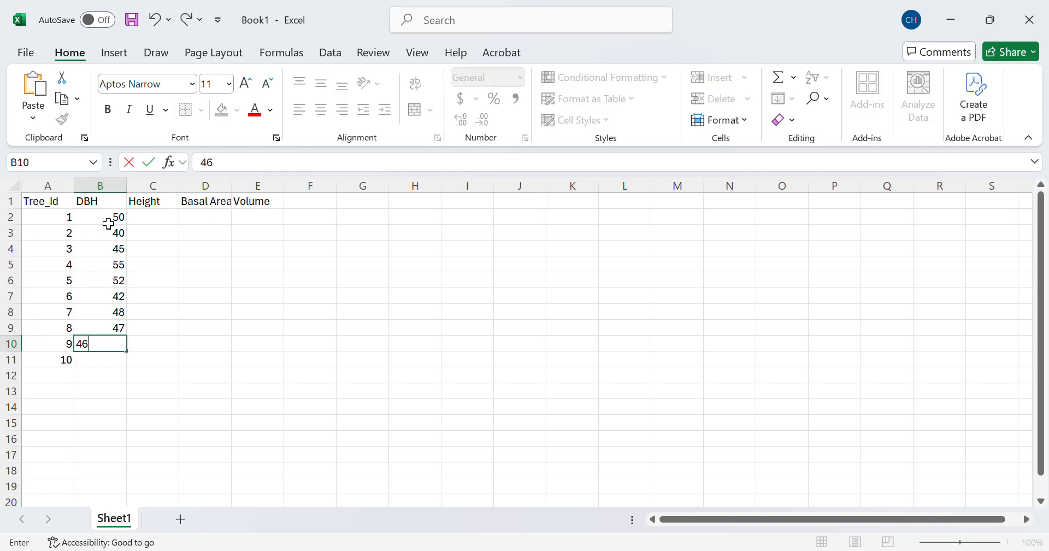
{"action": "key", "text": "Return"}
{"action": "type", "text": "44"}
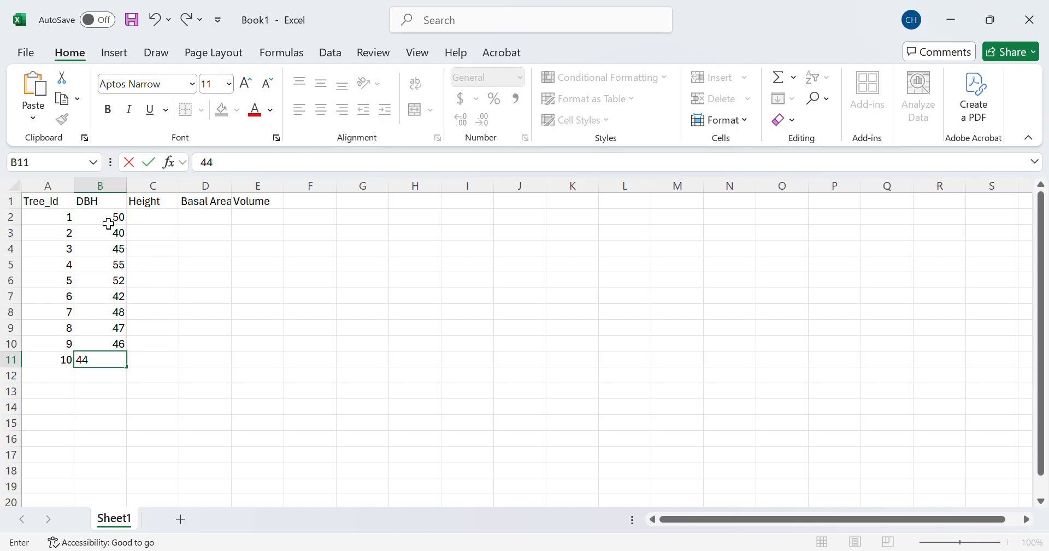
Step: Enter heights 25, 22, 23, 27, 24, 20, 21, 22, 20, 21 in C2:C11
{"action": "left_click", "coordinate": [157, 220]}
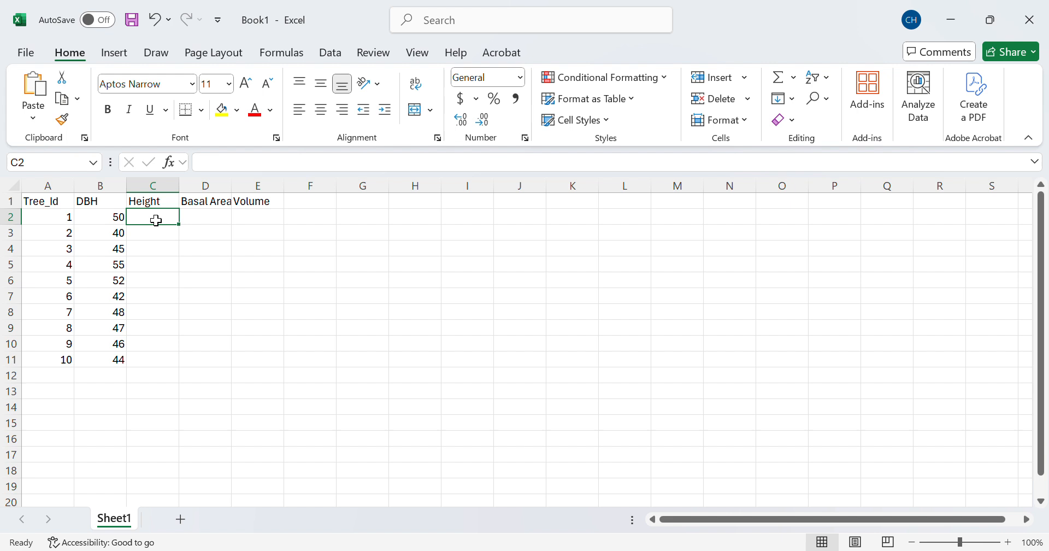
{"action": "type", "text": "25"}
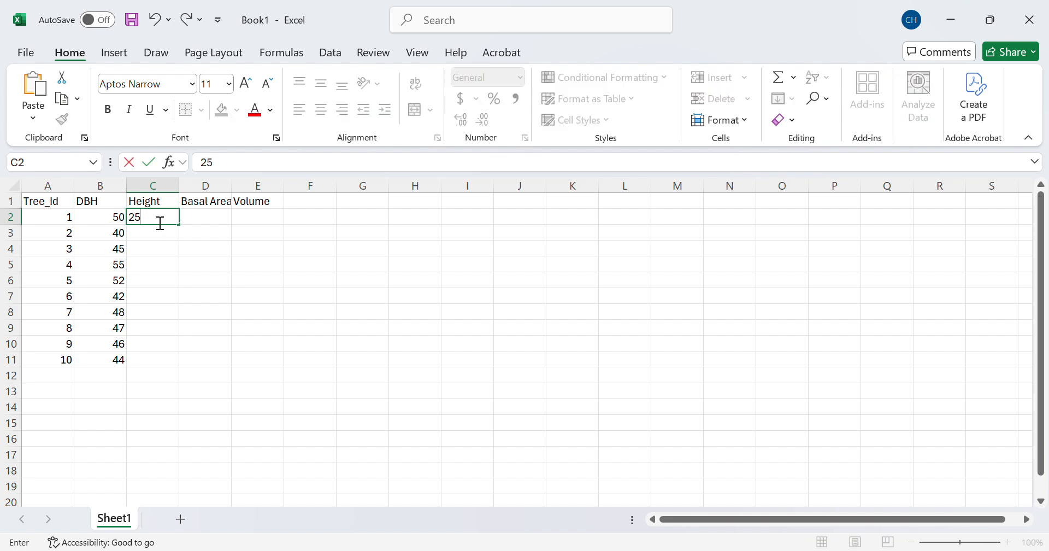
{"action": "key", "text": "Return"}
{"action": "type", "text": "22"}
{"action": "key", "text": "Return"}
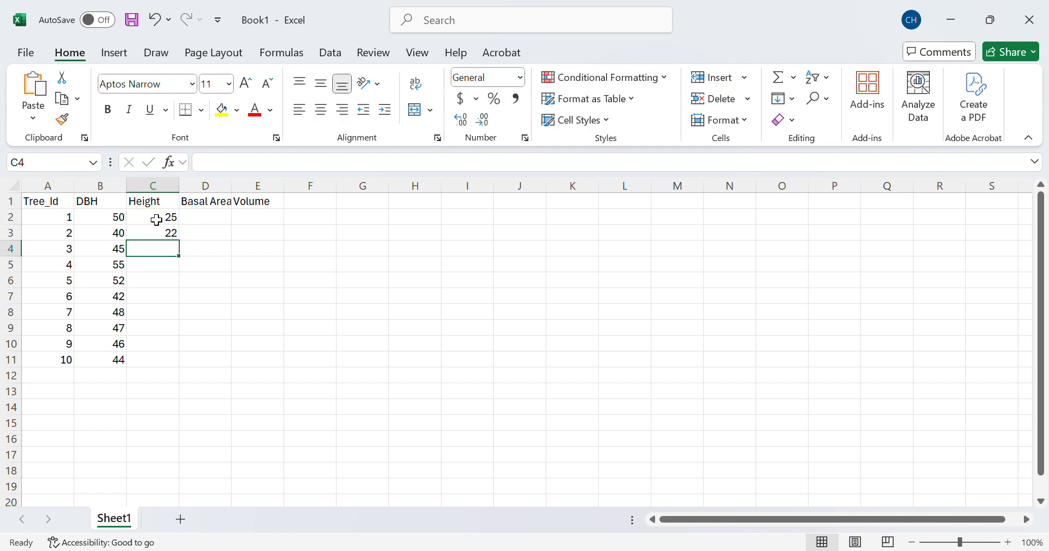
{"action": "type", "text": "23"}
{"action": "key", "text": "Return"}
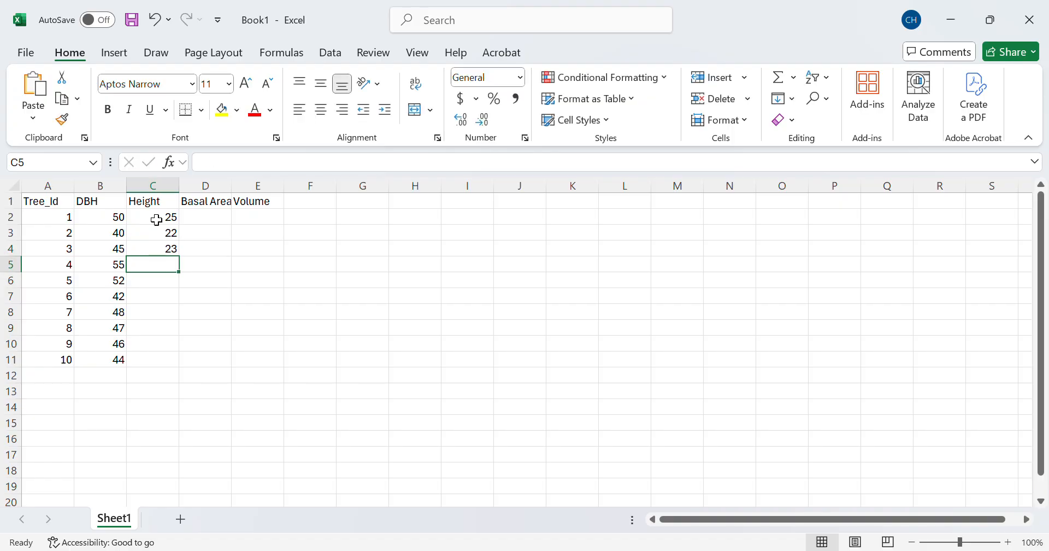
{"action": "type", "text": "27"}
{"action": "key", "text": "Return"}
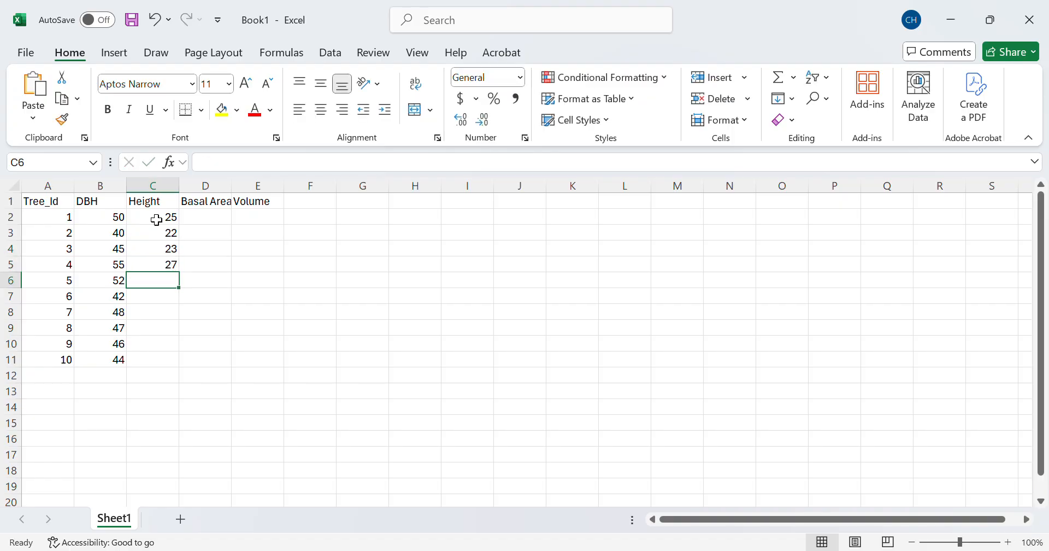
{"action": "type", "text": "24"}
{"action": "key", "text": "Return"}
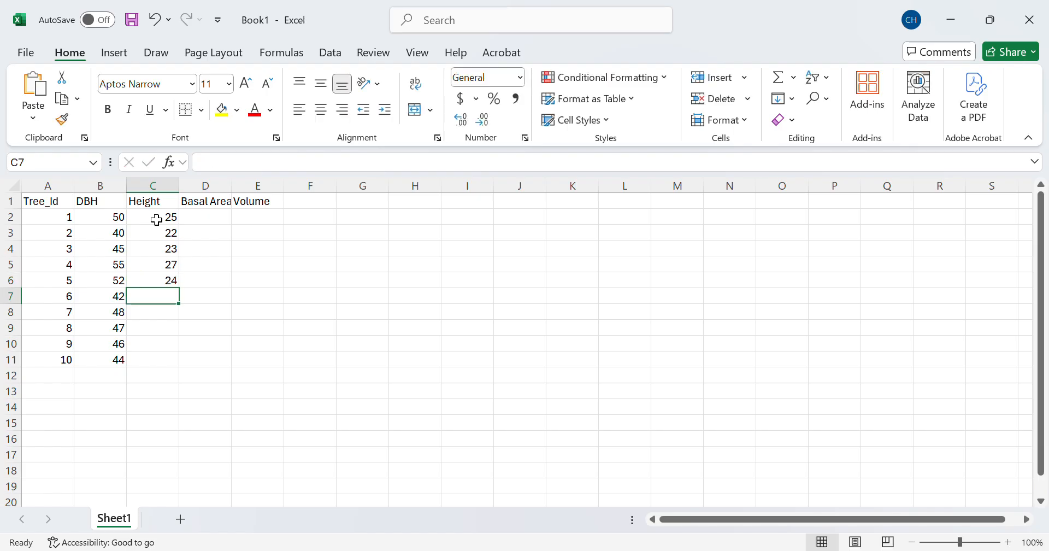
{"action": "type", "text": "20"}
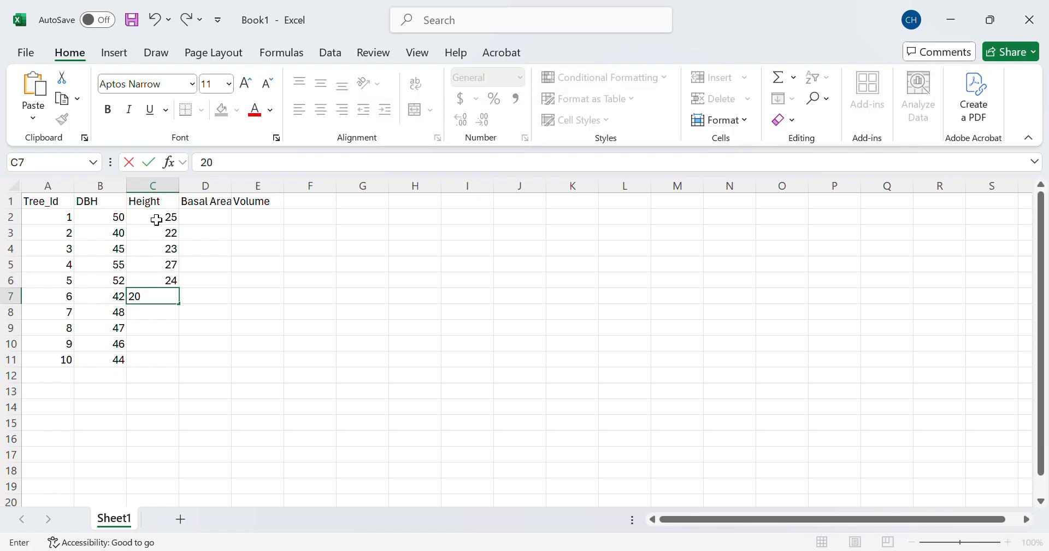
{"action": "key", "text": "Return"}
{"action": "type", "text": "21"}
{"action": "key", "text": "Return"}
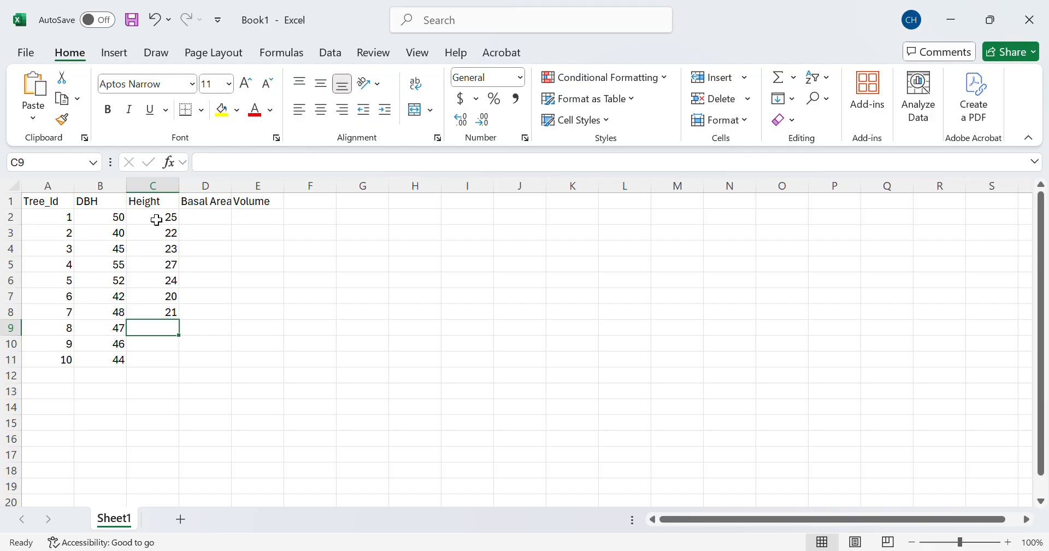
{"action": "type", "text": "22"}
{"action": "key", "text": "Return"}
{"action": "type", "text": "2"}
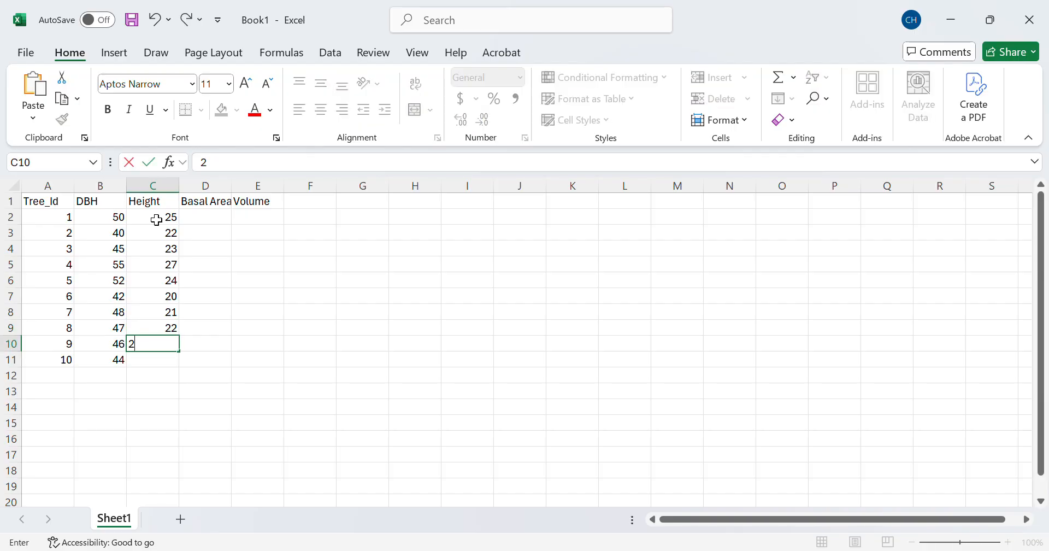
{"action": "type", "text": "0"}
{"action": "key", "text": "Return"}
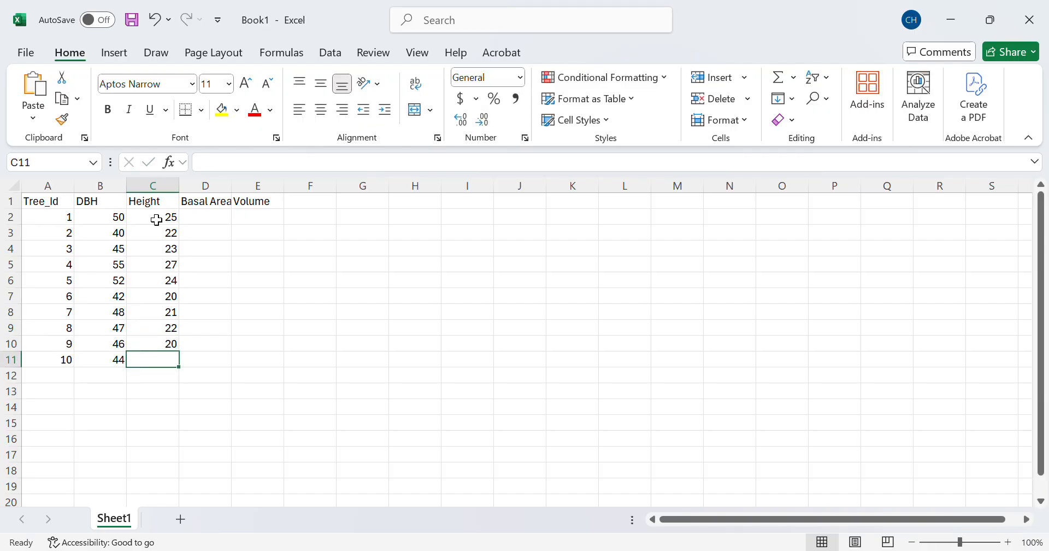
{"action": "type", "text": "21"}
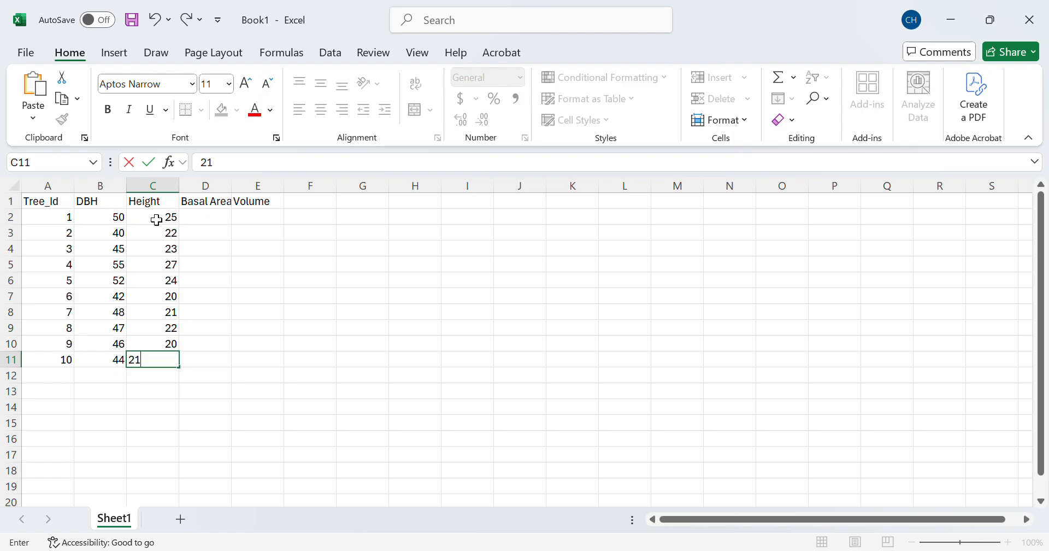
{"action": "left_click", "coordinate": [218, 217]}
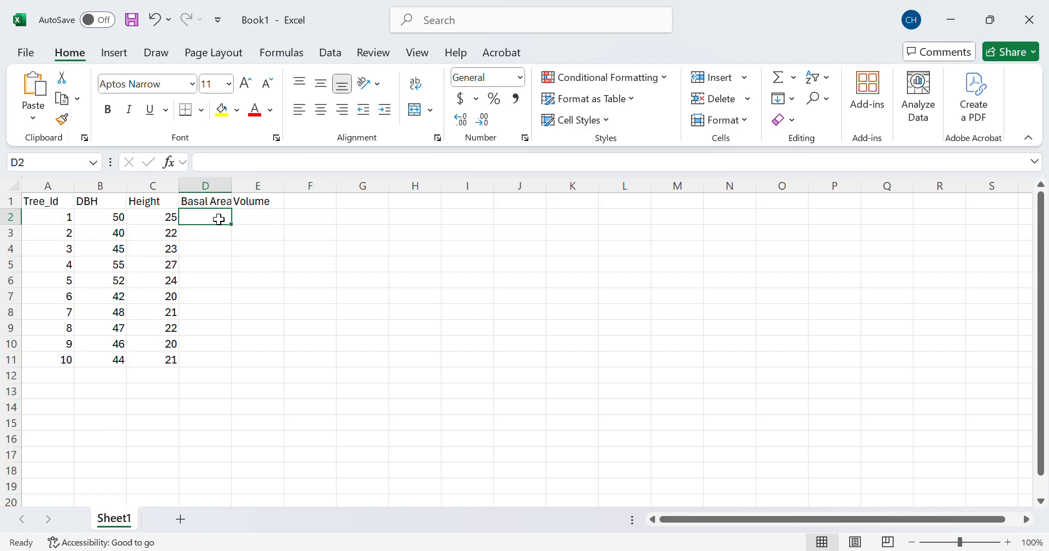
Step: Enter the basal area formula =PI()*(B2^2)/40000 in D2
{"action": "type", "text": "="}
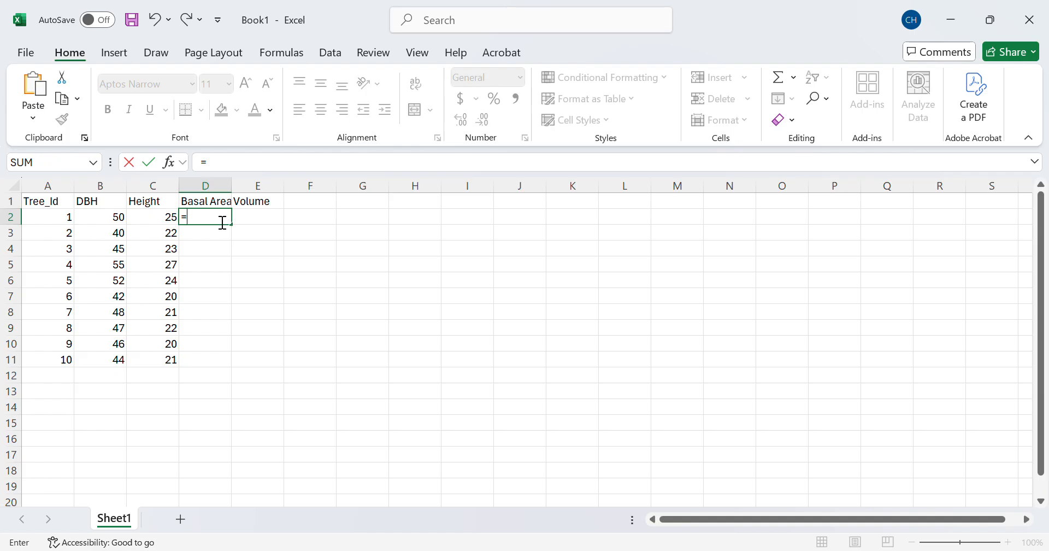
{"action": "type", "text": "PI()*"}
{"action": "type", "text": "("}
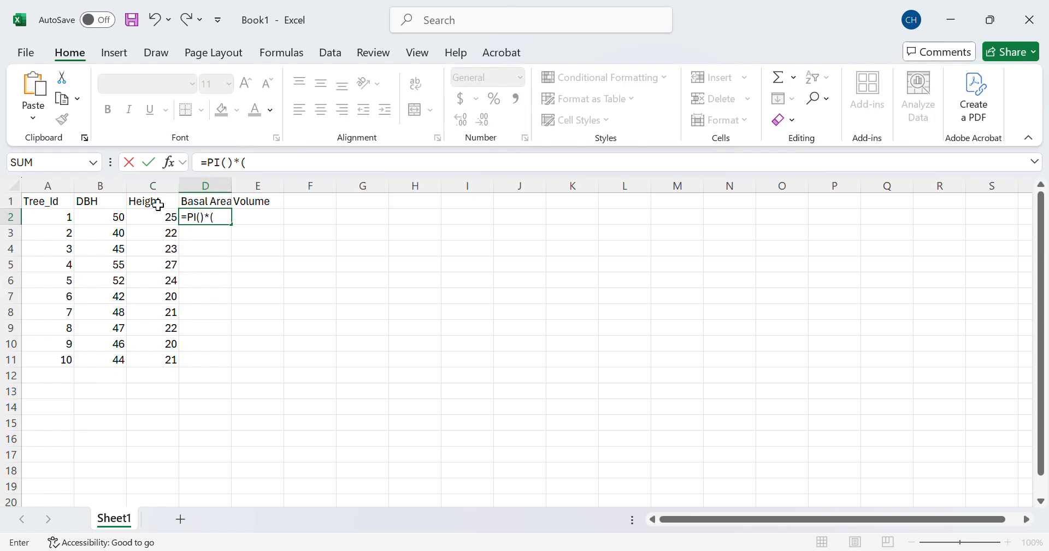
{"action": "left_click", "coordinate": [121, 221]}
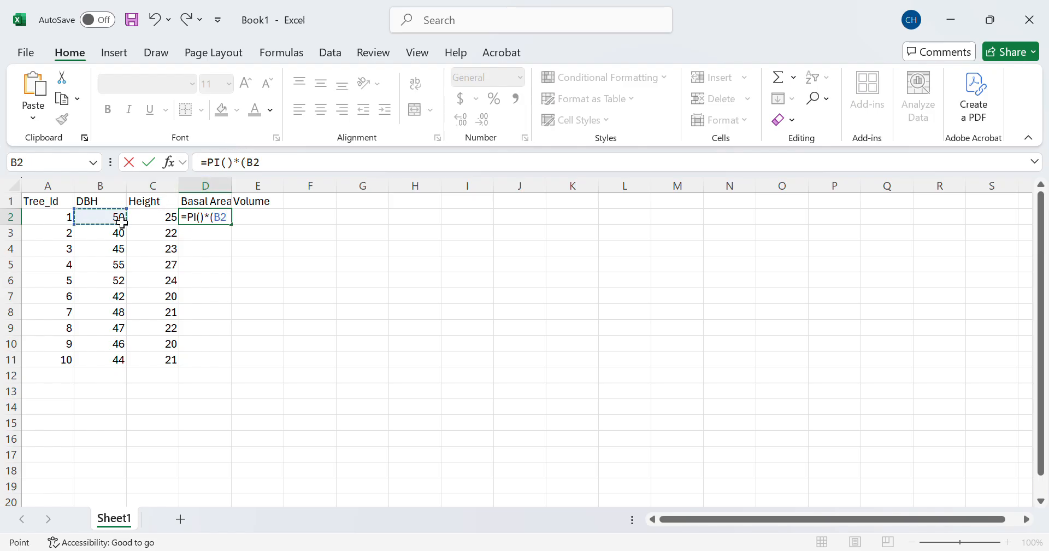
{"action": "type", "text": ")"}
{"action": "key", "text": "BackSpace"}
{"action": "type", "text": "^2)/40000"}
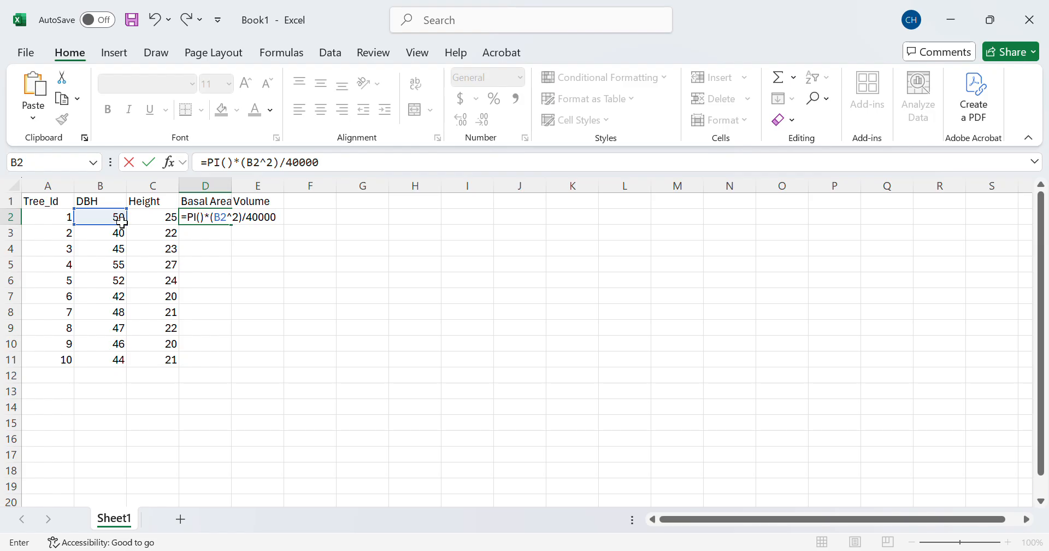
{"action": "key", "text": "Return"}
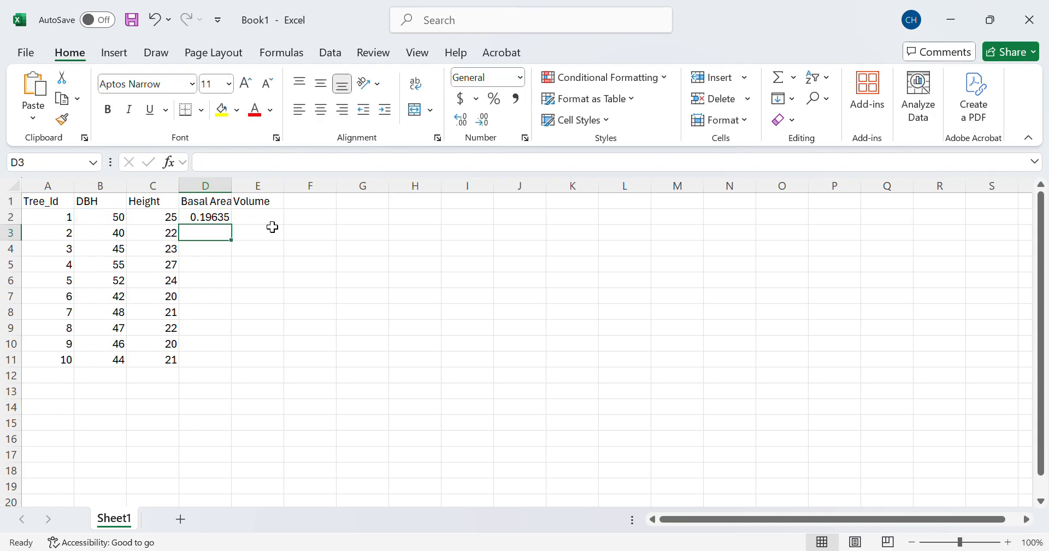
Step: Widen column D and fill the D2 basal area formula down to D11
{"action": "mouse_move", "coordinate": [232, 189]}
{"action": "left_mouse_down"}
{"action": "mouse_move", "coordinate": [253, 190]}
{"action": "mouse_move", "coordinate": [242, 190]}
{"action": "left_mouse_up"}
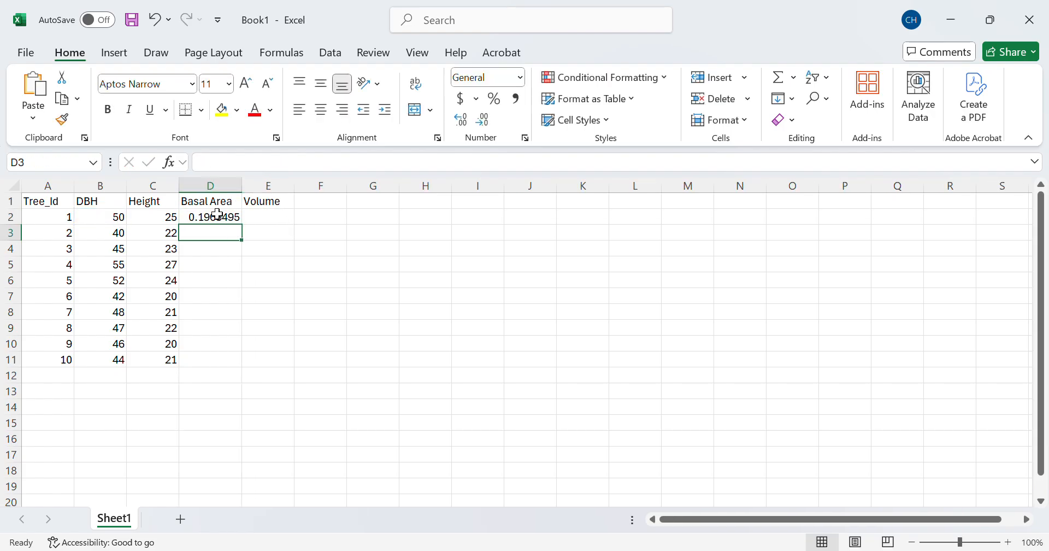
{"action": "left_click", "coordinate": [212, 222]}
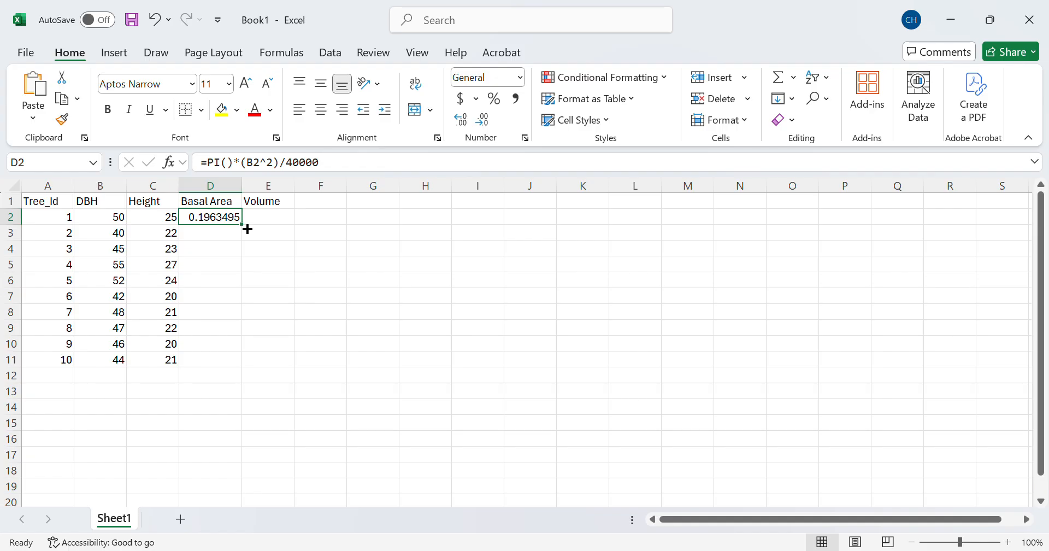
{"action": "left_click_drag", "start_coordinate": [247, 229], "coordinate": [247, 229]}
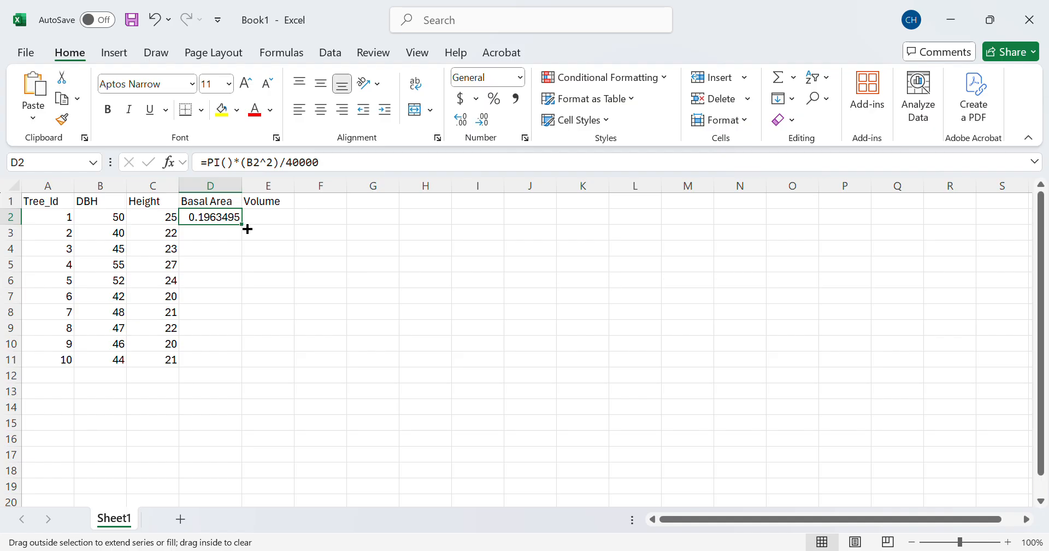
{"action": "left_click_drag", "start_coordinate": [247, 229], "coordinate": [240, 369]}
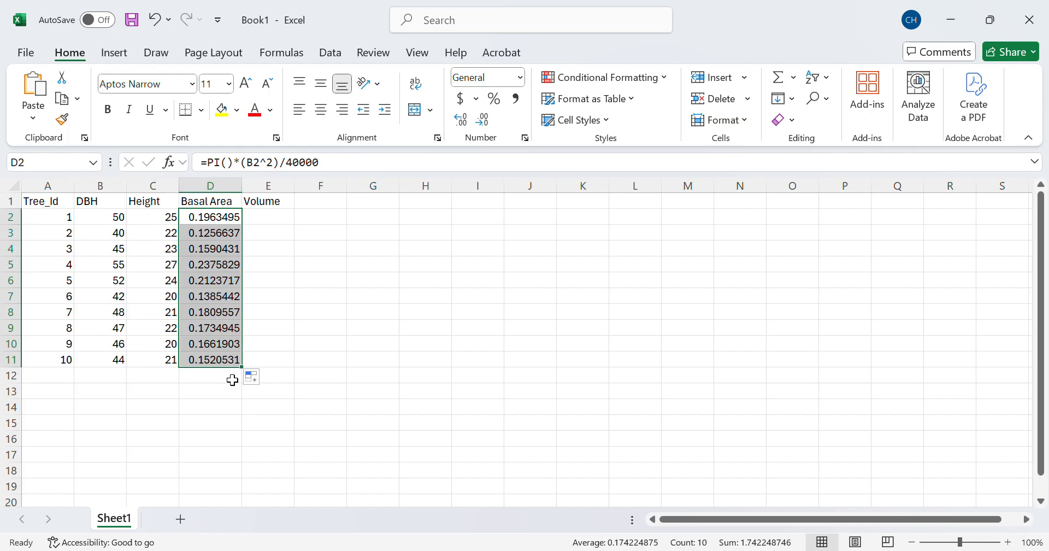
{"action": "left_click", "coordinate": [271, 222]}
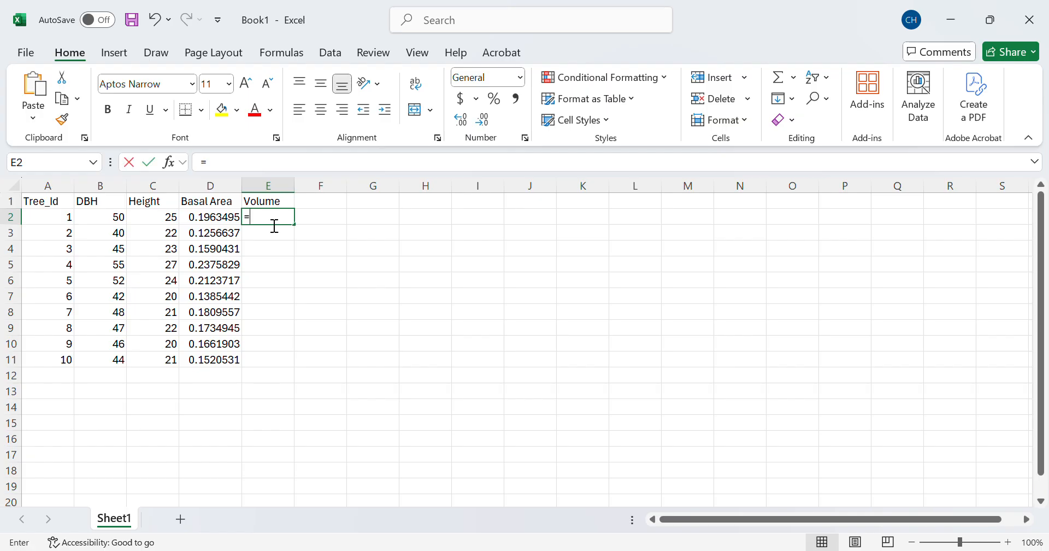
Step: Enter the volume formula =D2*C2*0.5 in E2, giving 2.454369
{"action": "type", "text": "="}
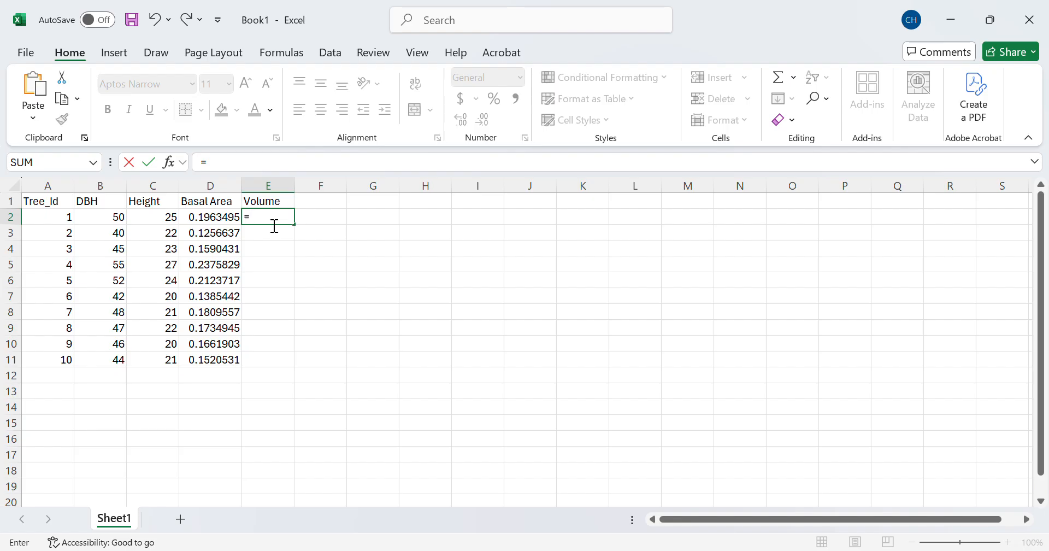
{"action": "left_click", "coordinate": [215, 219]}
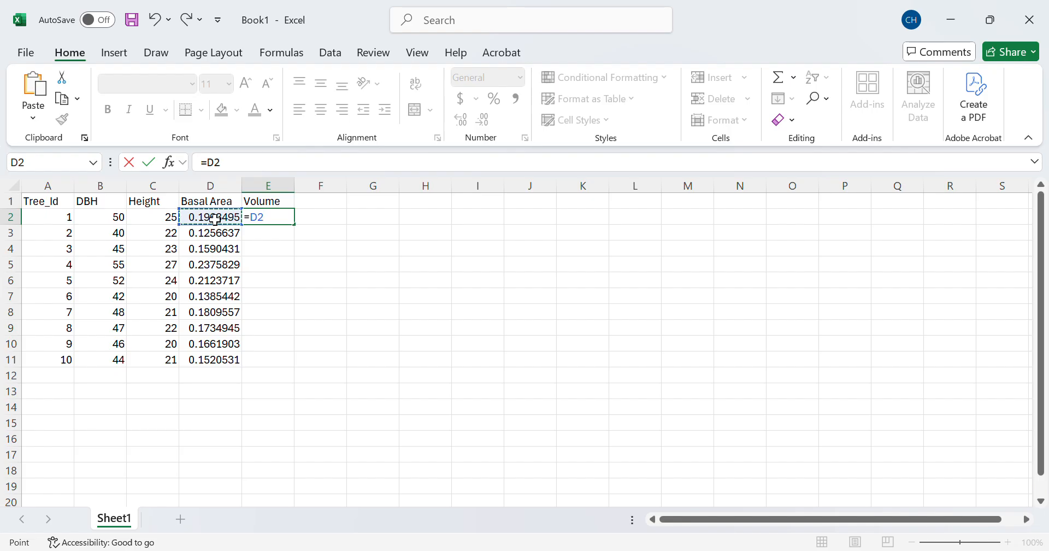
{"action": "type", "text": "*C@"}
{"action": "key", "text": "BackSpace"}
{"action": "type", "text": "2"}
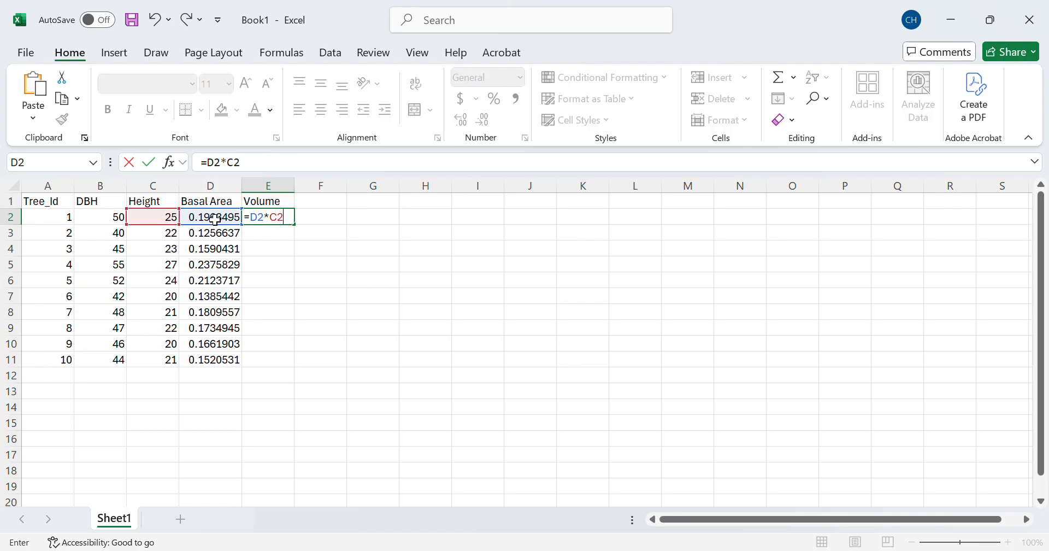
{"action": "type", "text": "*0.5"}
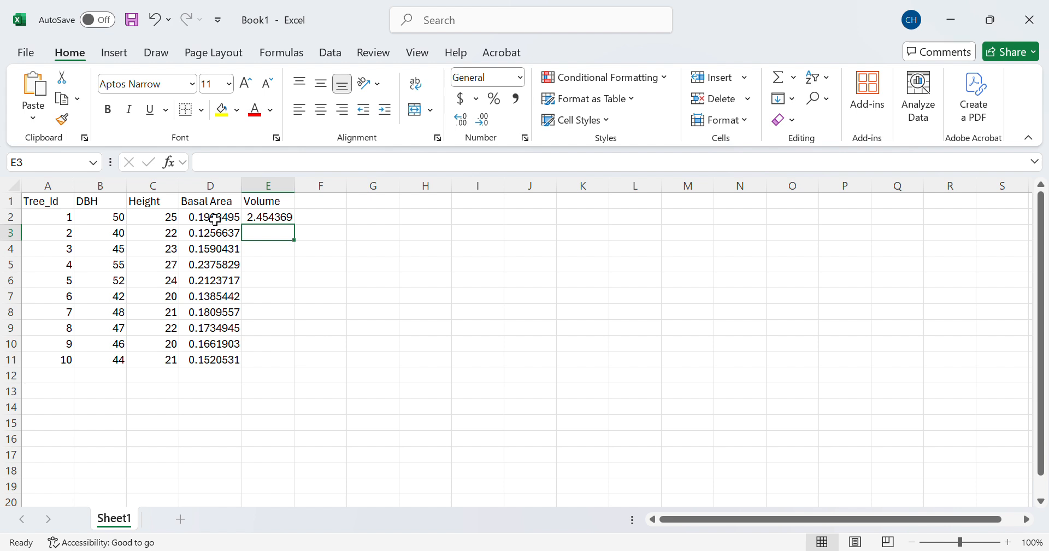
{"action": "left_click", "coordinate": [276, 216]}
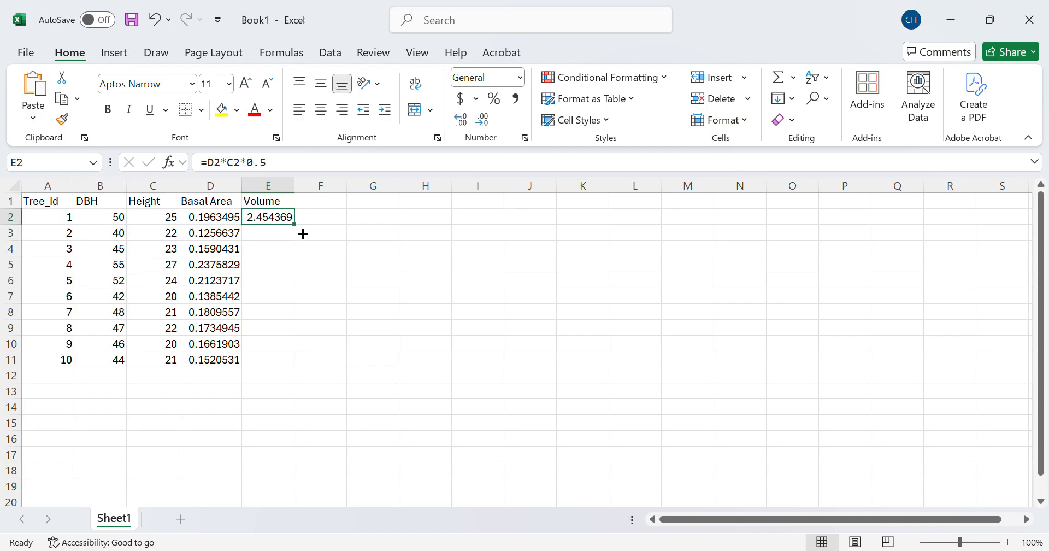
Step: Fill the E2 volume formula down to E11, then select D2:E11
{"action": "left_click_drag", "start_coordinate": [294, 224], "coordinate": [286, 367]}
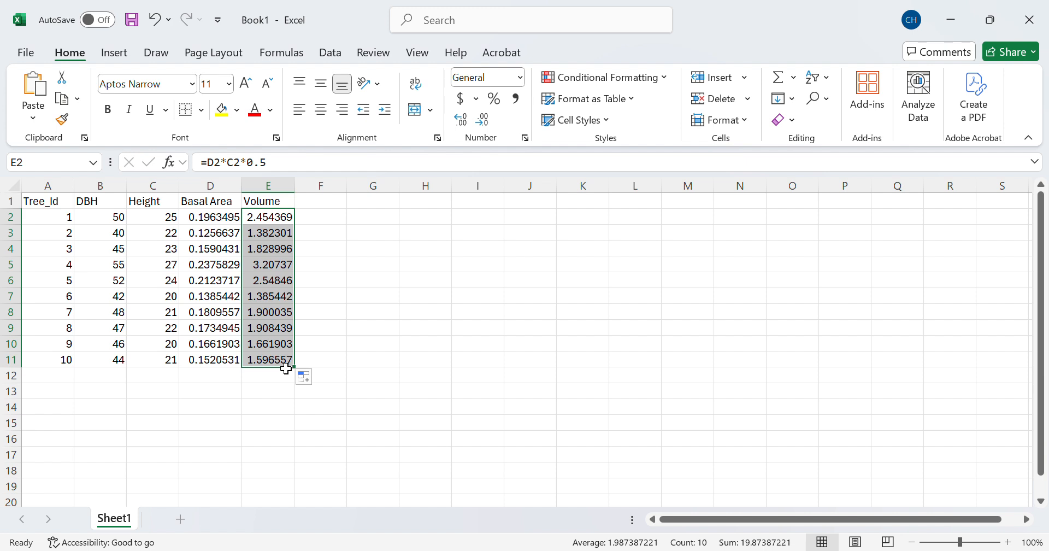
{"action": "left_click_drag", "start_coordinate": [213, 223], "coordinate": [281, 359]}
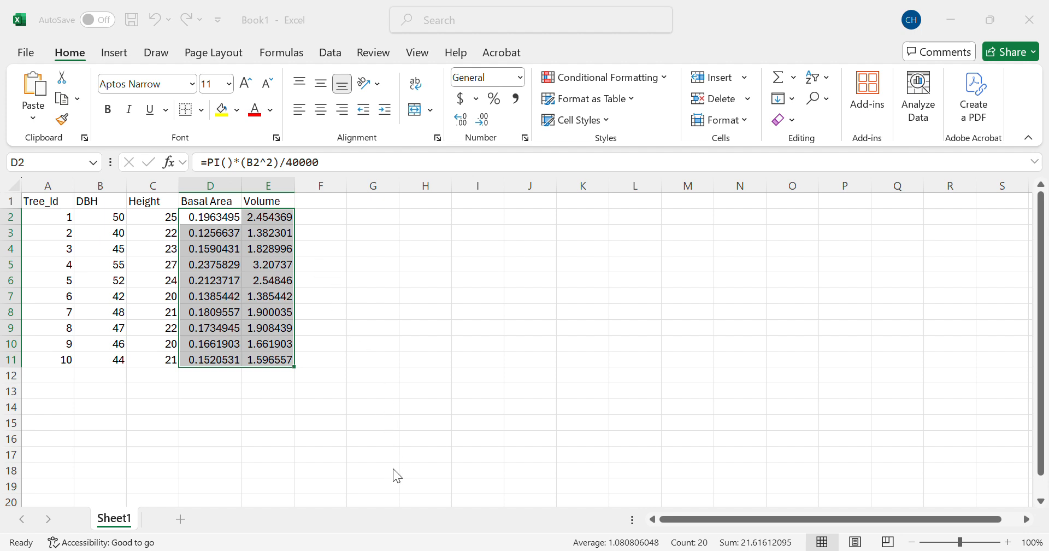
Step: Apply Number format with two decimals to D2:E11, showing values like 0.20 and 2.45
{"action": "key", "text": "ctrl+shift+1"}
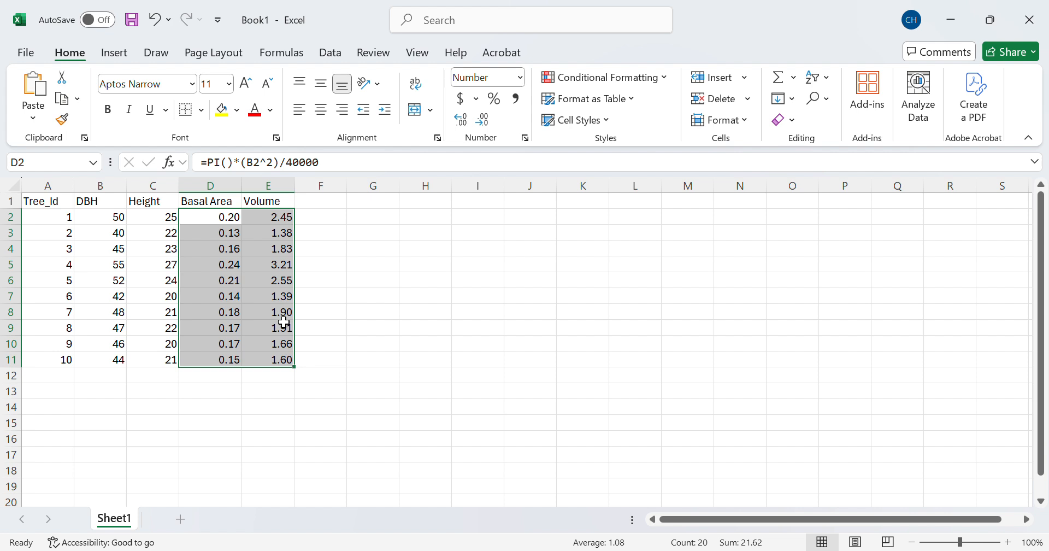
{"action": "left_click", "coordinate": [132, 19]}
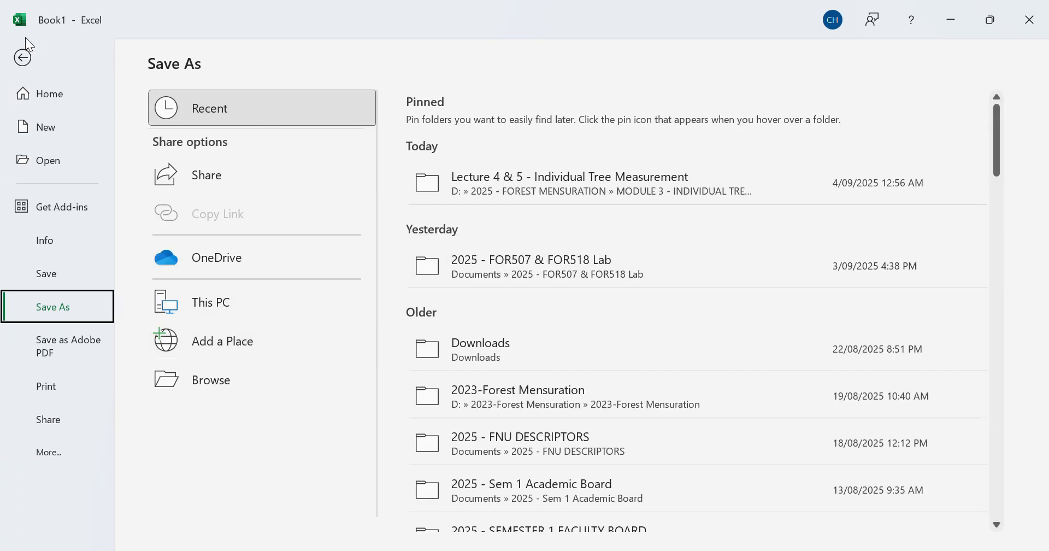
{"action": "left_click", "coordinate": [23, 58]}
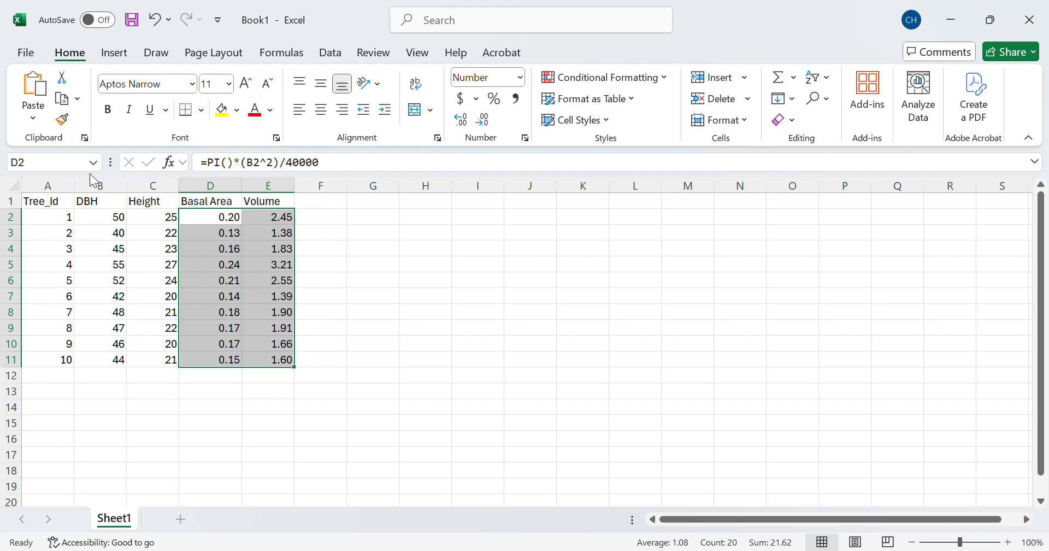